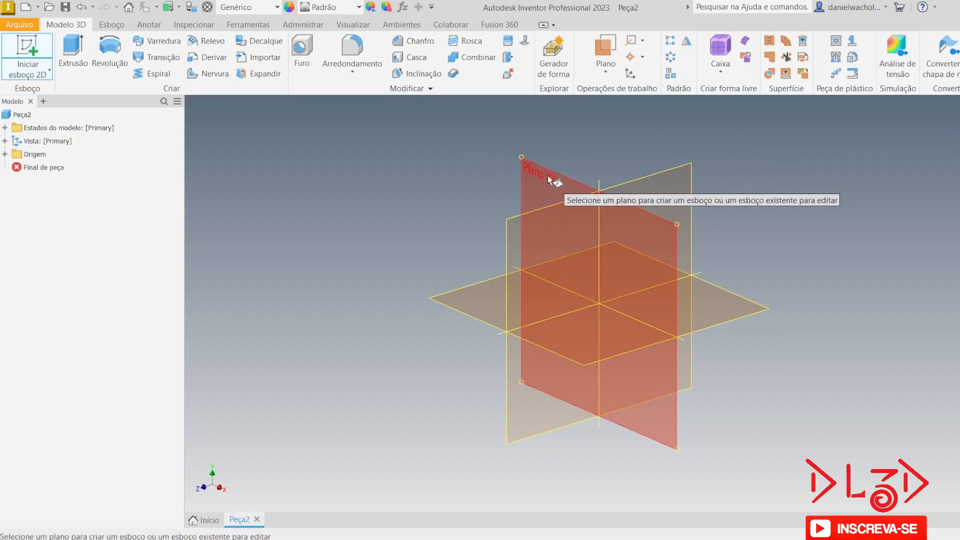
# - Start a 2D sketch on the XY plane and draw a 24 mm vertical line upward from the origin
pyautogui.click(548, 175)
pyautogui.moveTo(784, 211); pyautogui.dragTo(672, 285, button='middle')
pyautogui.click(72, 56)
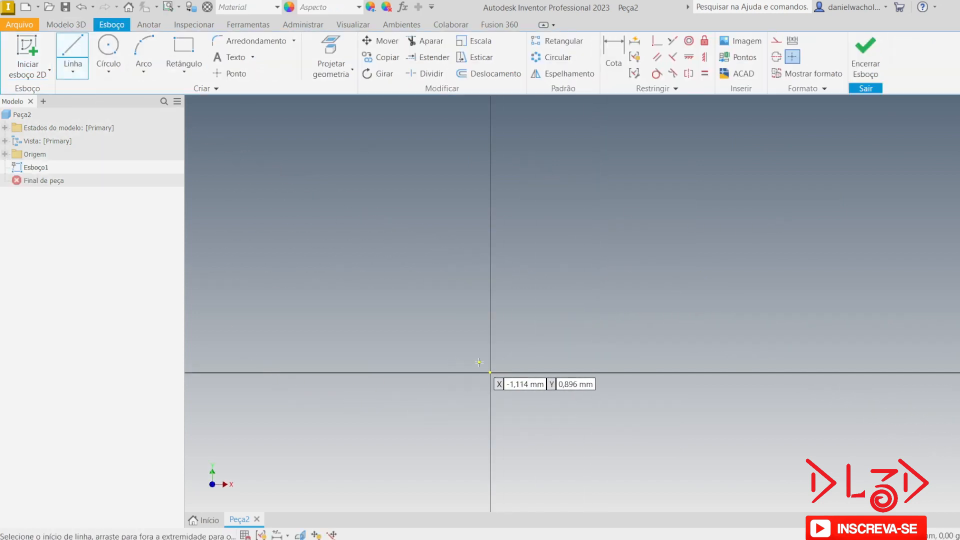
pyautogui.click(490, 372)
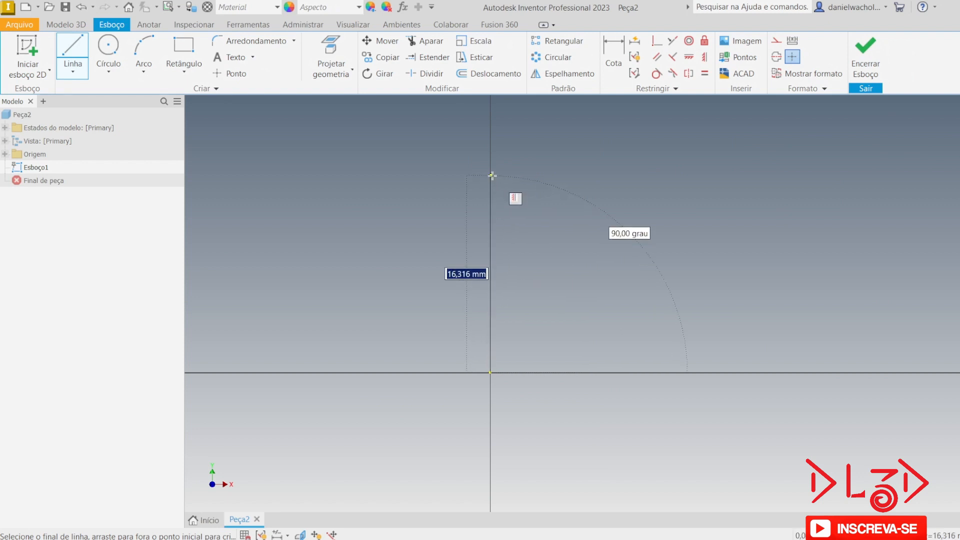
pyautogui.write('24')
pyautogui.press('Return')
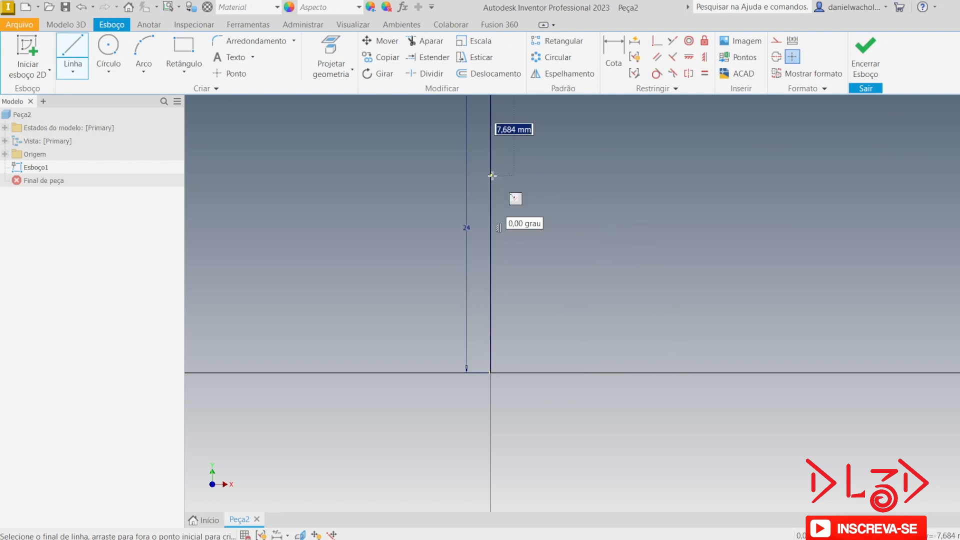
pyautogui.press('Escape')
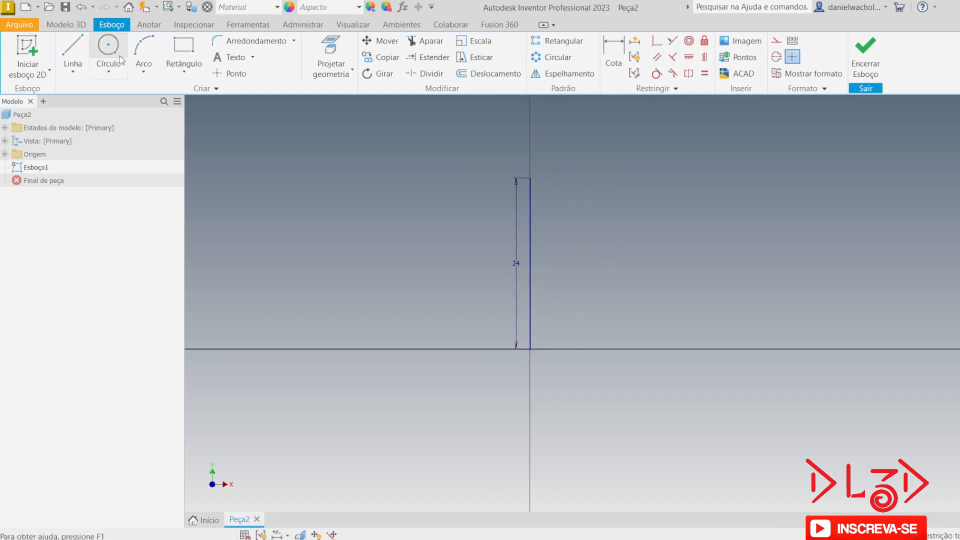
# - Draw a circle on the horizontal axis about 10 mm right of the origin and set its diameter to 2 mm
pyautogui.click(108, 50)
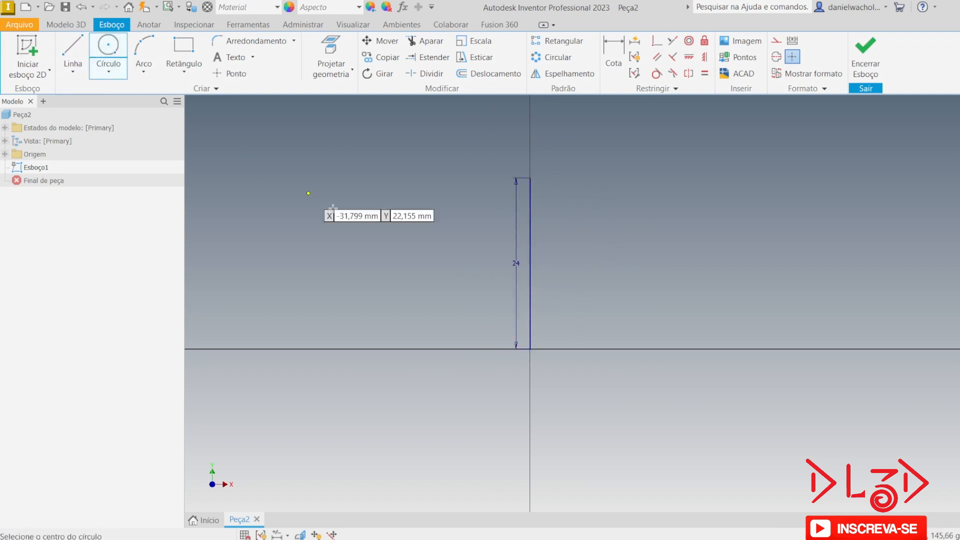
pyautogui.click(599, 349)
pyautogui.click(604, 341)
pyautogui.scroll(3, 576, 350)
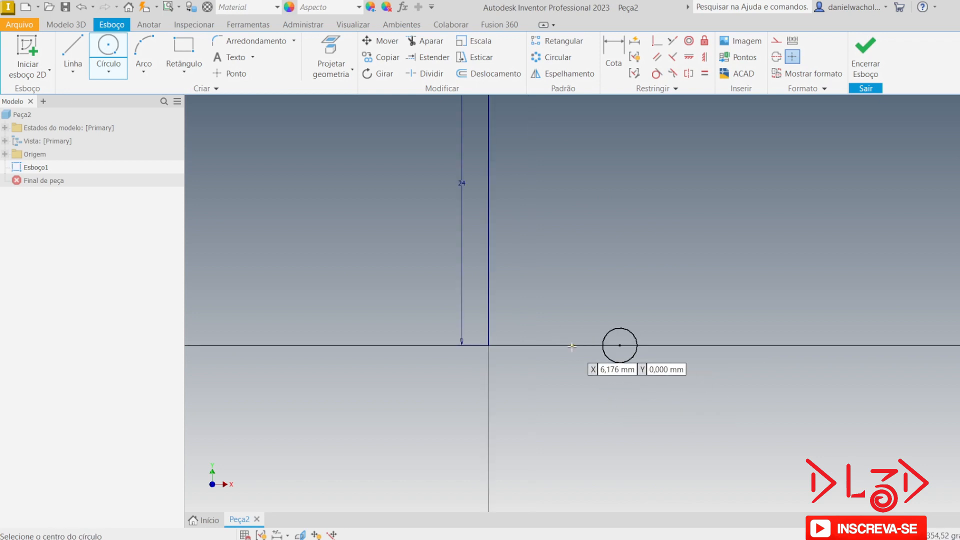
pyautogui.press('d')
pyautogui.click(650, 319)
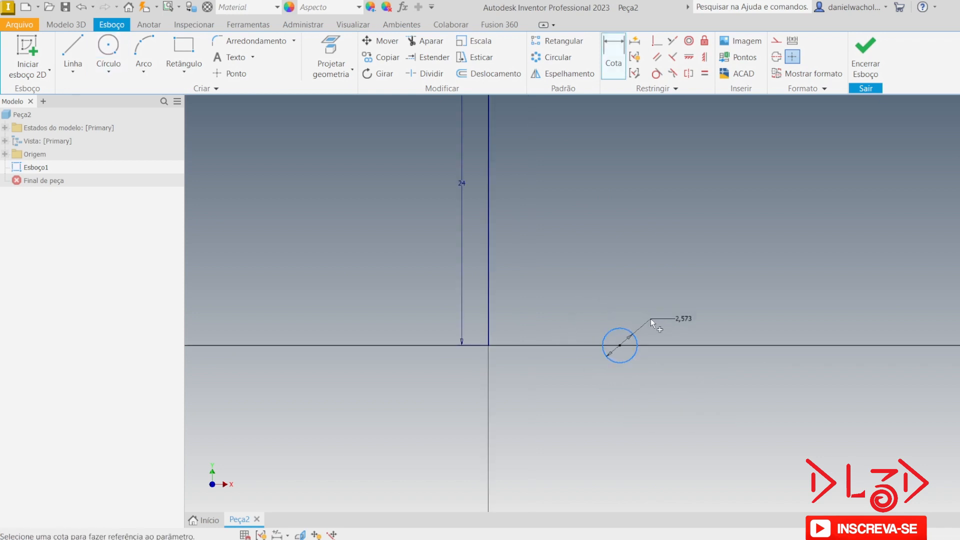
pyautogui.write('2')
pyautogui.press('Return')
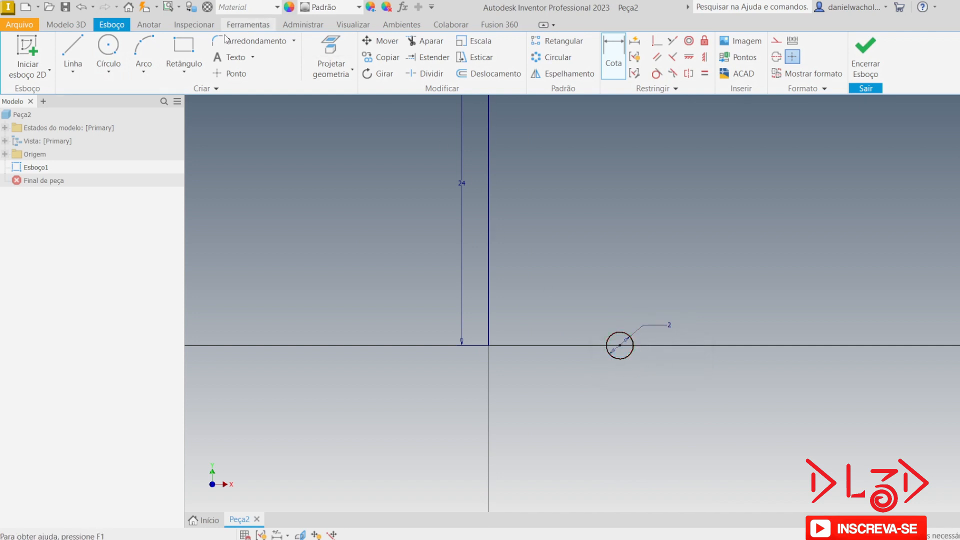
pyautogui.press('Escape')
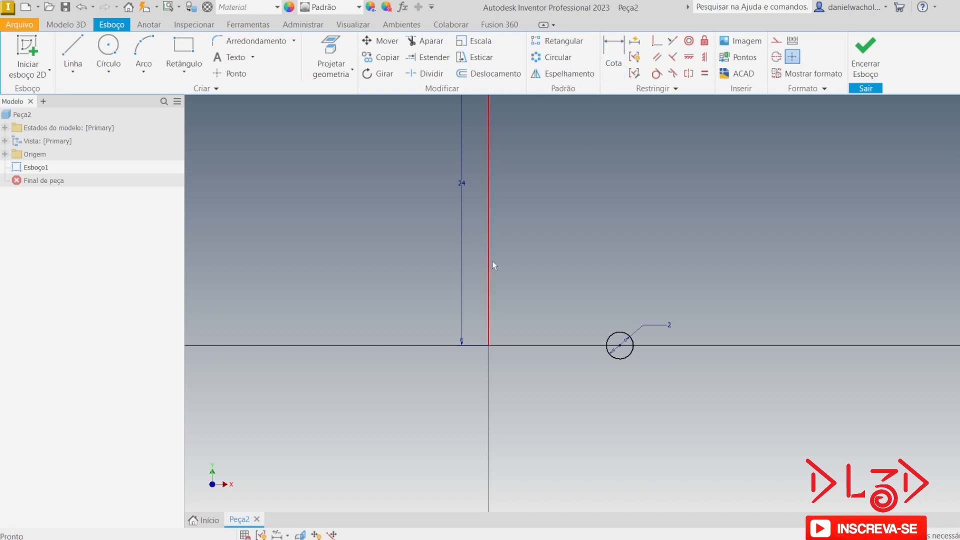
# - Convert the 24 mm vertical line into a centerline
pyautogui.click(493, 186)
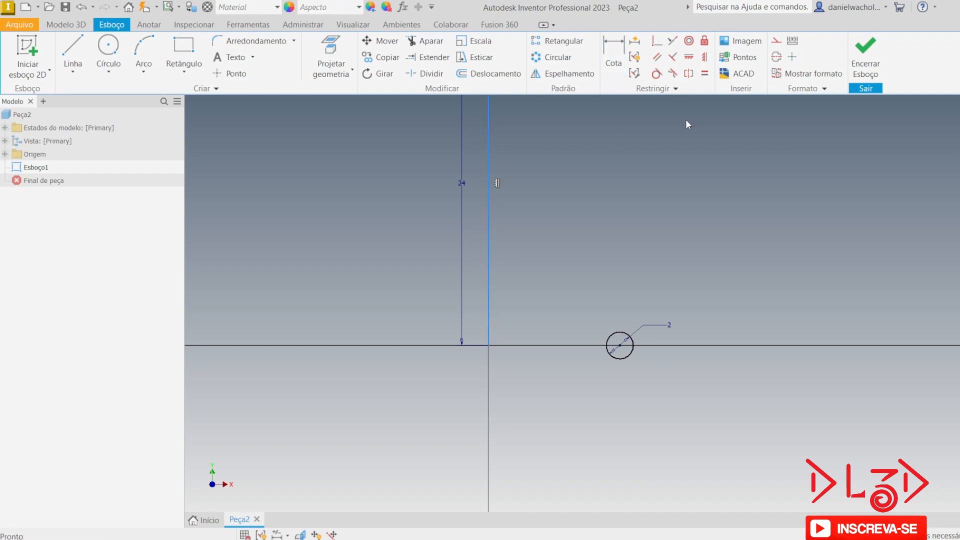
pyautogui.click(776, 60)
pyautogui.click(562, 241)
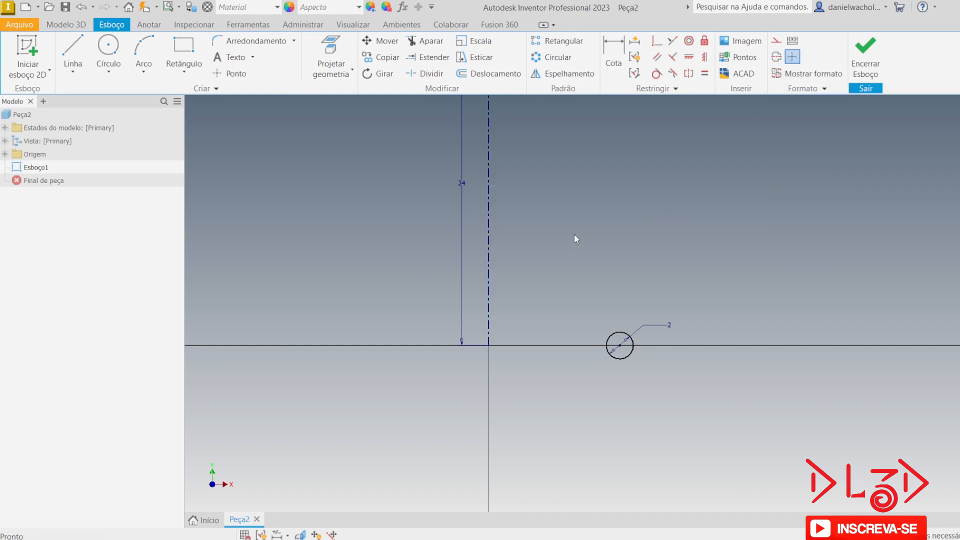
pyautogui.moveTo(596, 234); pyautogui.dragTo(663, 266, button='middle')
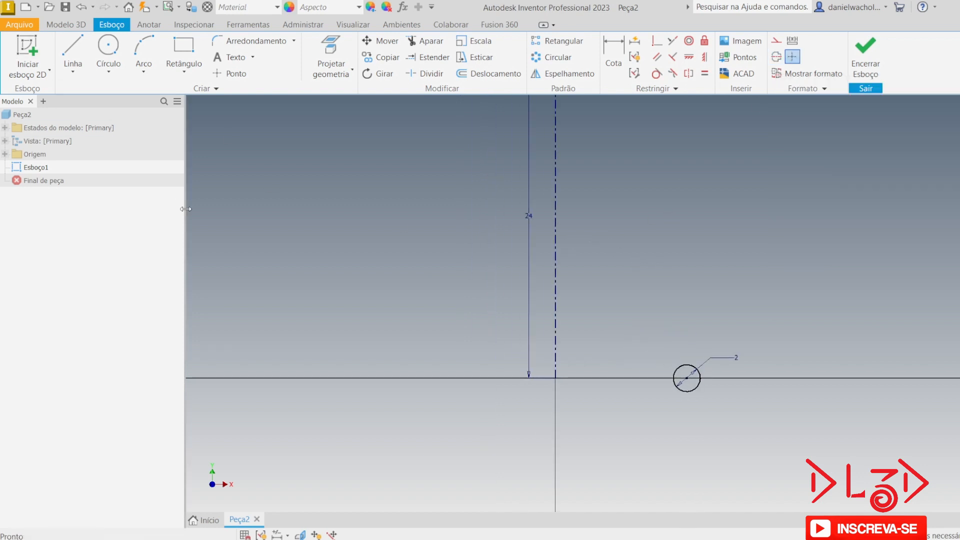
# - Add a diameter dimension from the centerline to the circle's centre and set it to 12 mm
pyautogui.press('d')
pyautogui.click(556, 353)
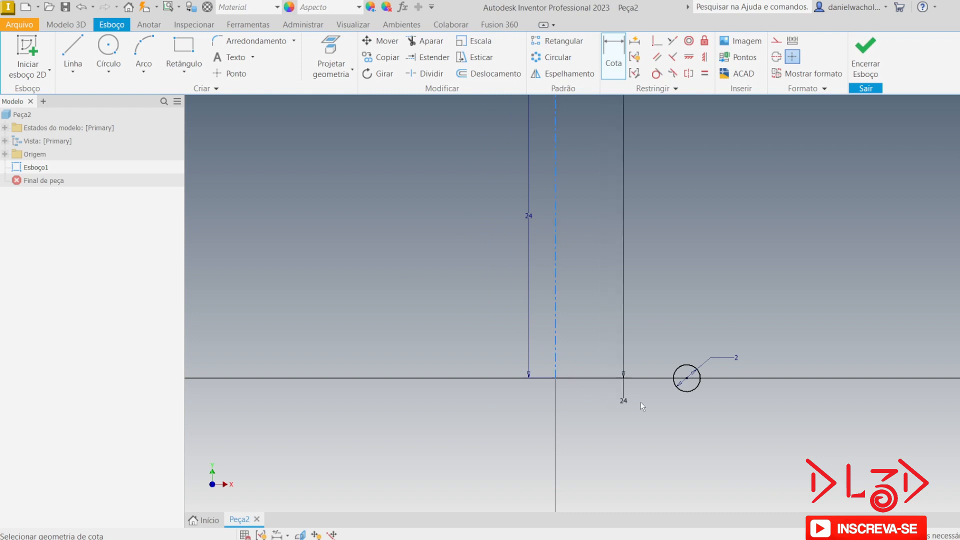
pyautogui.click(688, 381)
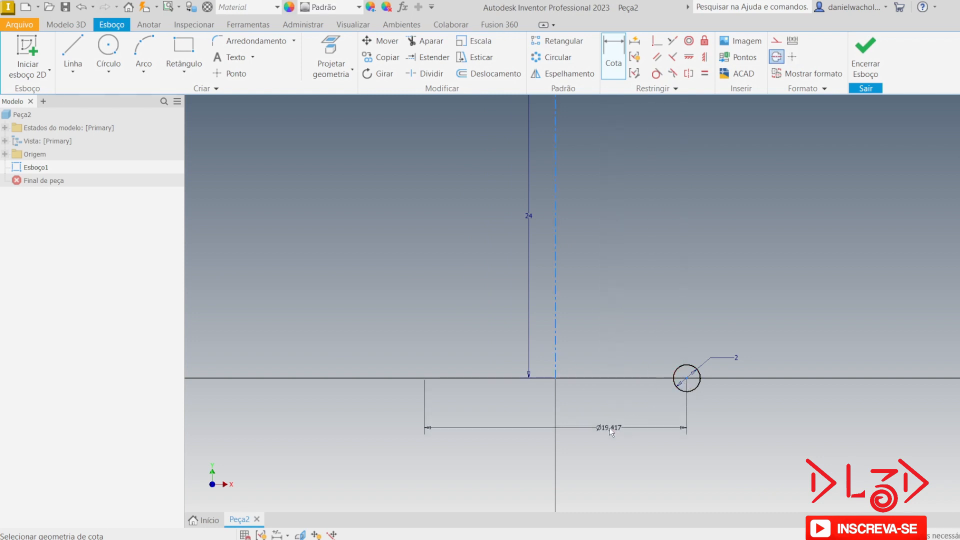
pyautogui.click(604, 428)
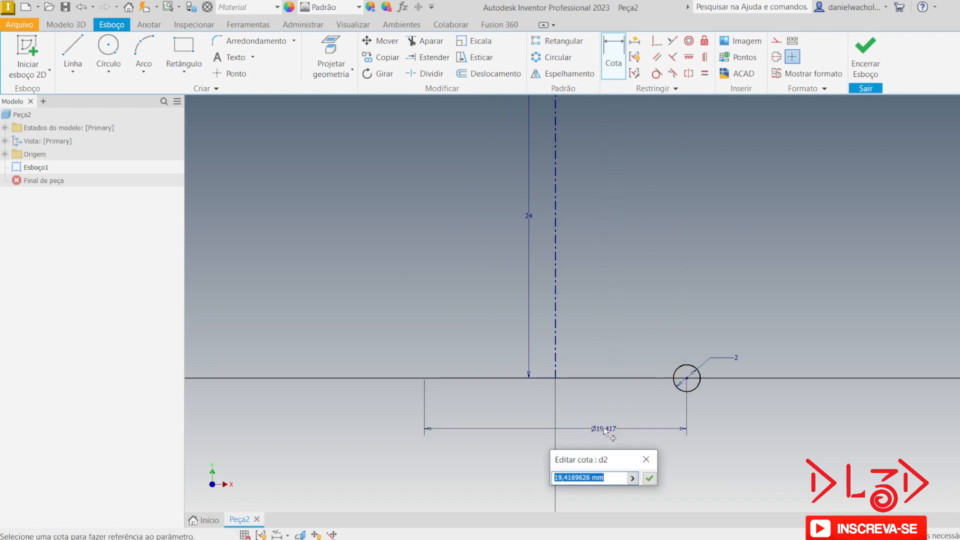
pyautogui.write('12')
pyautogui.press('Return')
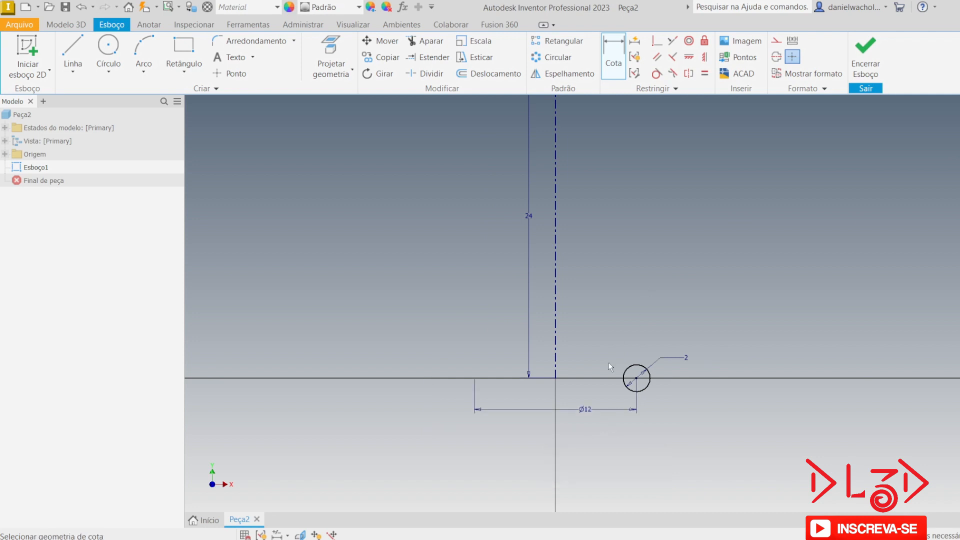
# - Add a driven inner-diameter dimension from the centerline to the circle's inner edge and place it just above the Ø12 dimension
pyautogui.moveTo(578, 377); pyautogui.dragTo(613, 365, button='middle')
pyautogui.click(588, 325)
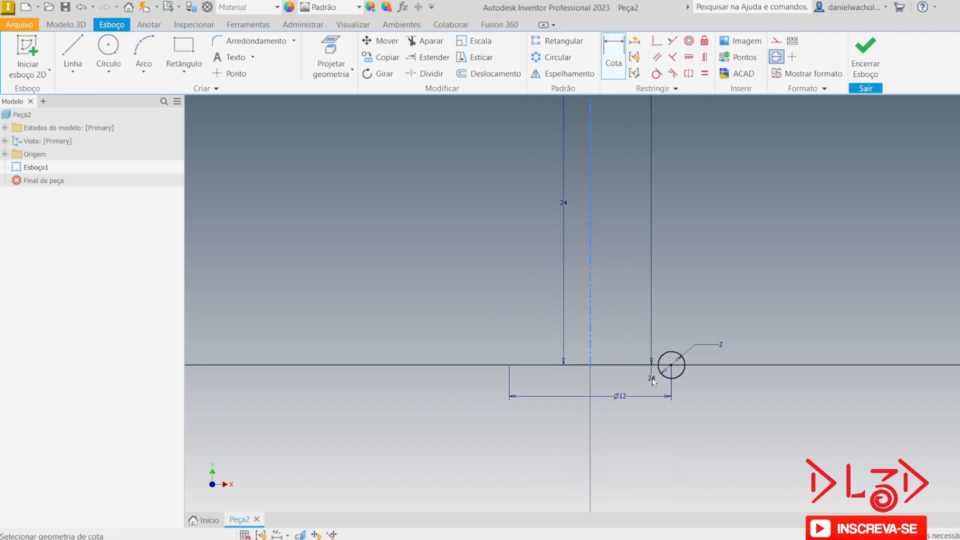
pyautogui.click(662, 374)
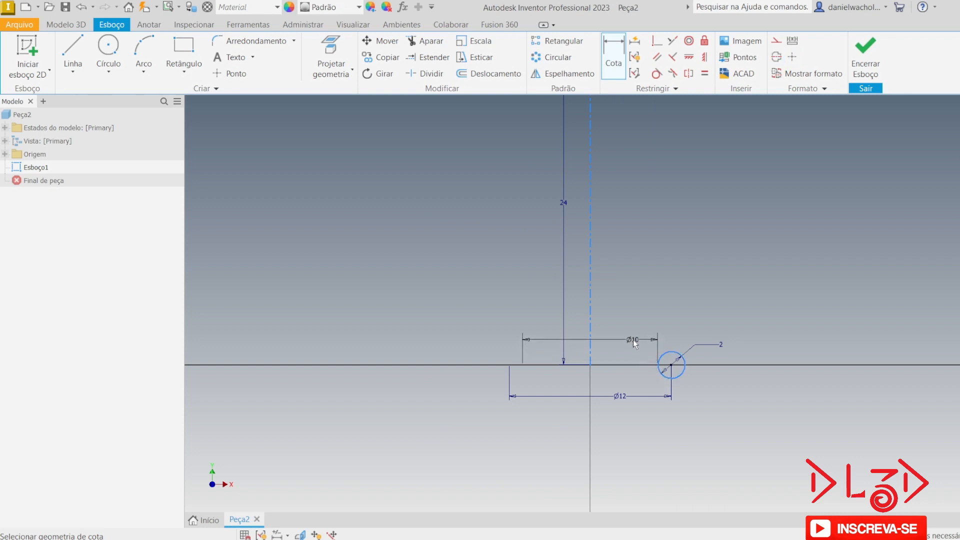
pyautogui.click(633, 340)
pyautogui.click(268, 118)
pyautogui.press('Escape')
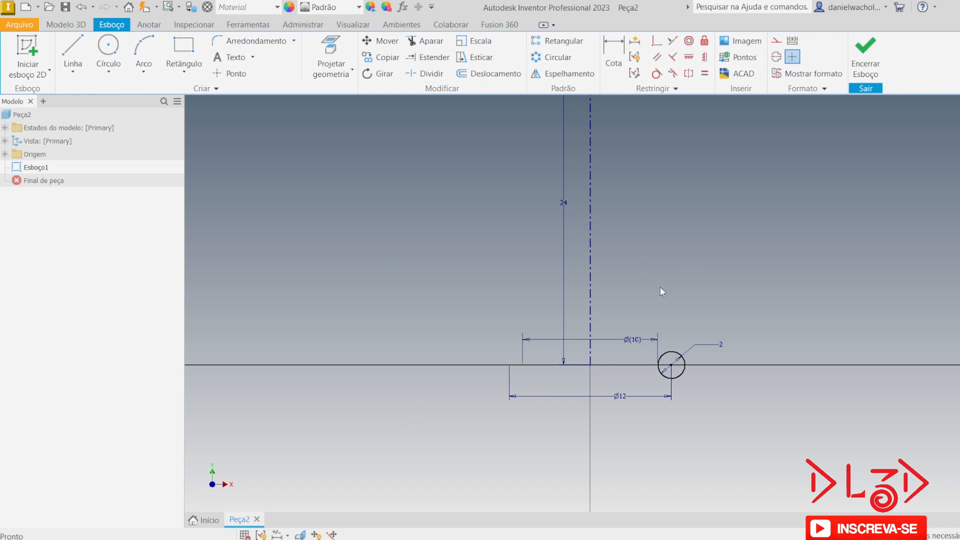
pyautogui.moveTo(631, 339); pyautogui.dragTo(611, 380)
pyautogui.moveTo(740, 230); pyautogui.dragTo(735, 325, button='middle')
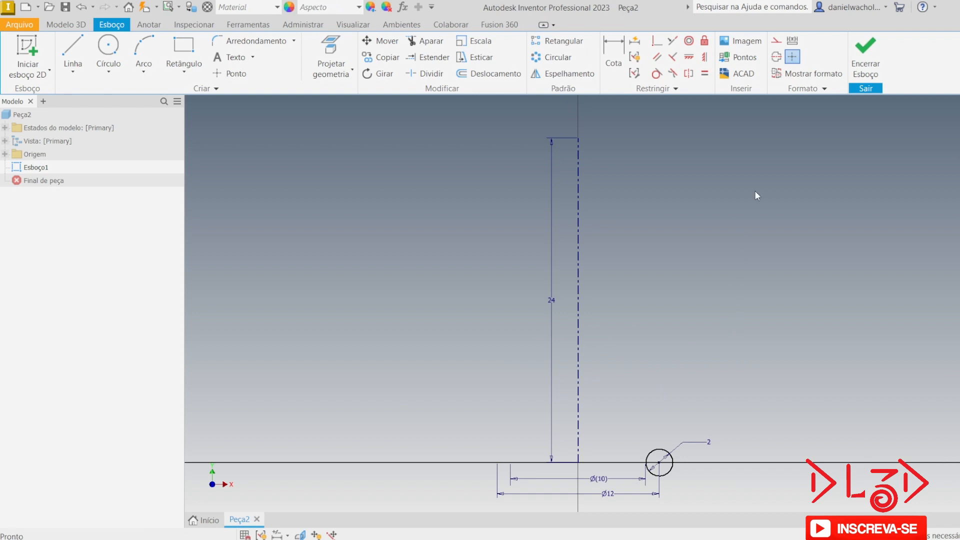
# - Finish the sketch and start a coil of the circle profile around the centerline with the method Passo e altura
pyautogui.click(866, 54)
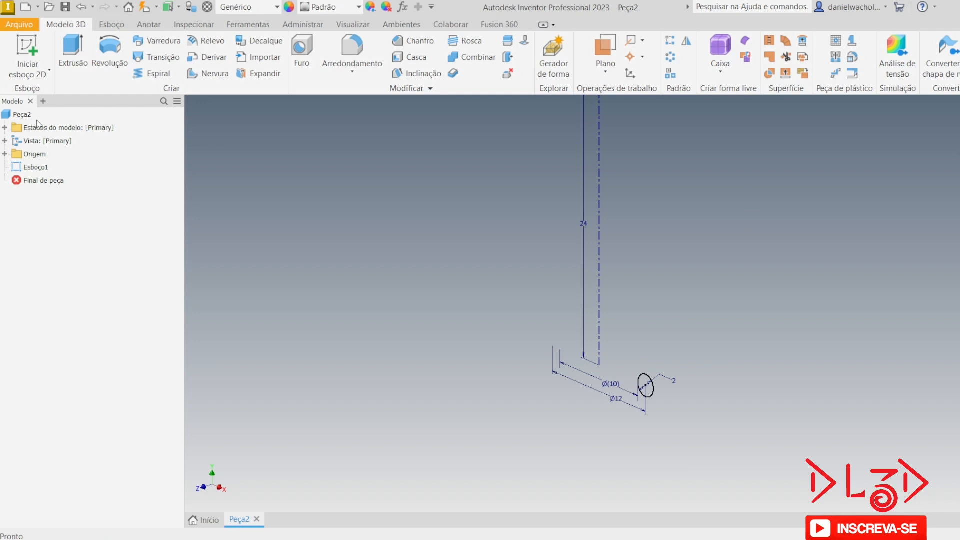
pyautogui.click(152, 74)
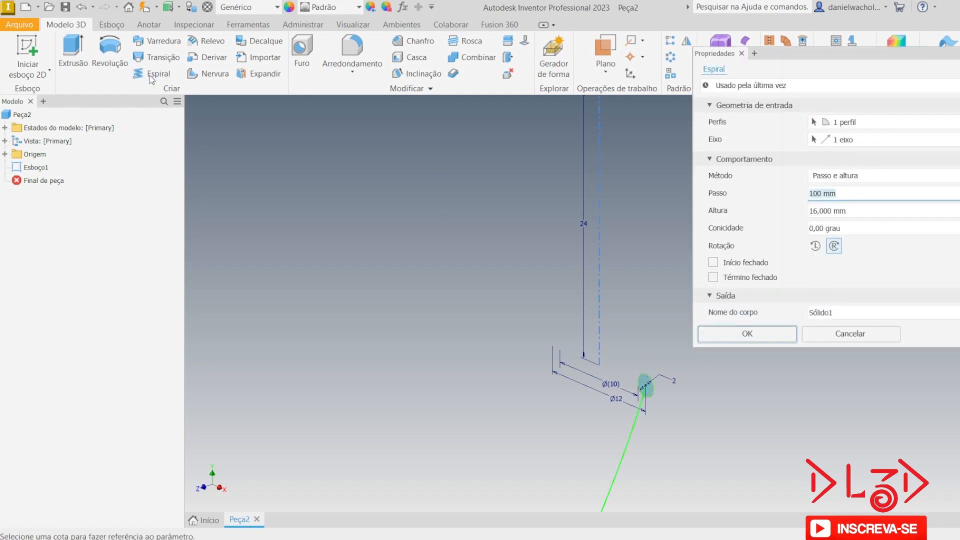
pyautogui.scroll(-5, 508, 315)
pyautogui.scroll(3, 562, 296)
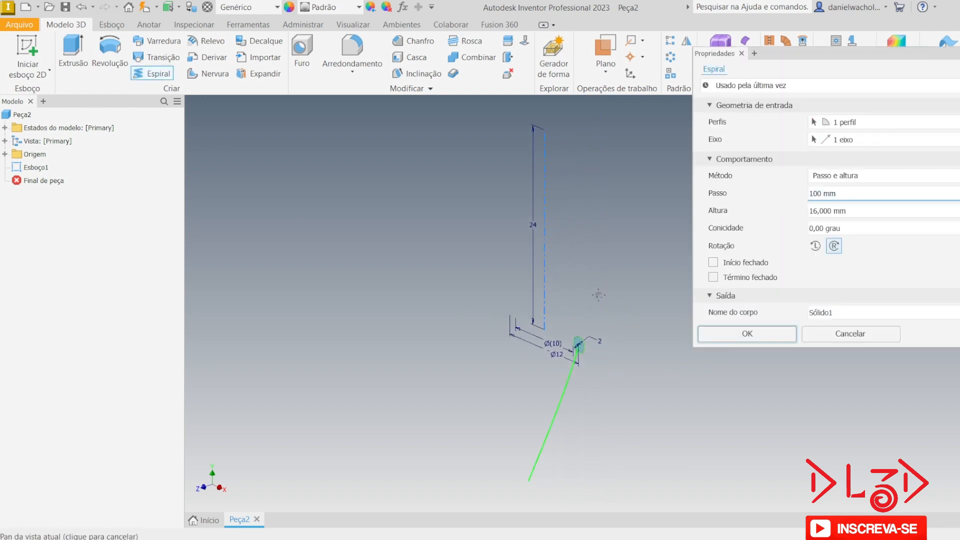
pyautogui.click(861, 140)
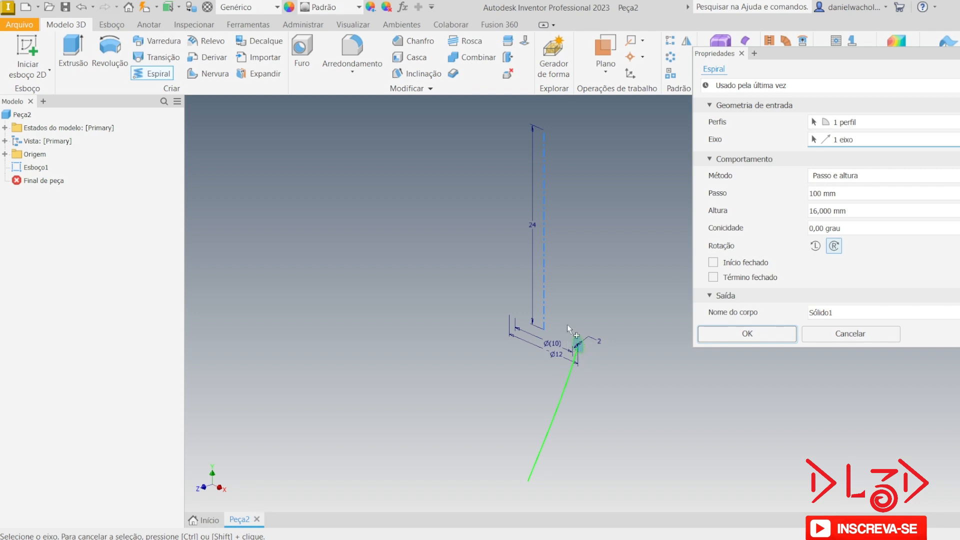
pyautogui.click(882, 180)
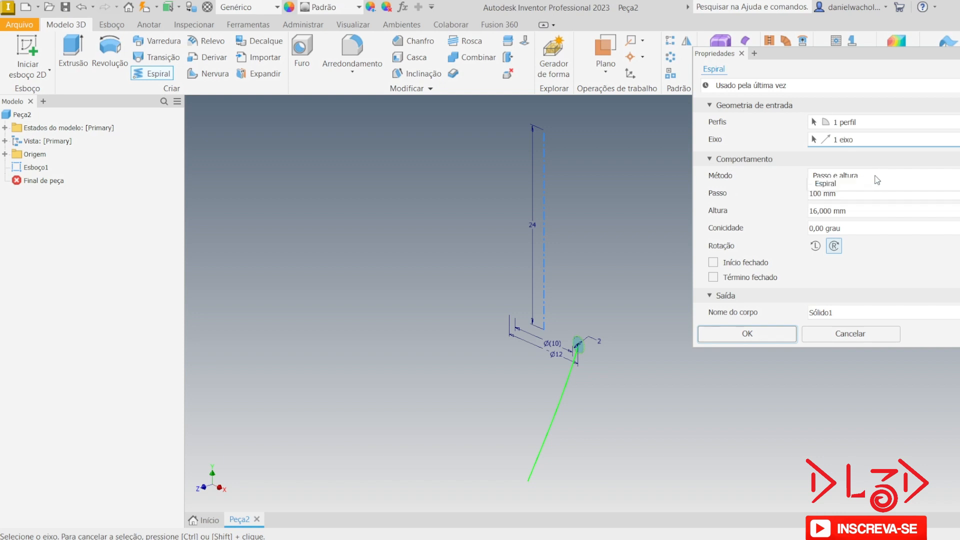
pyautogui.click(855, 181)
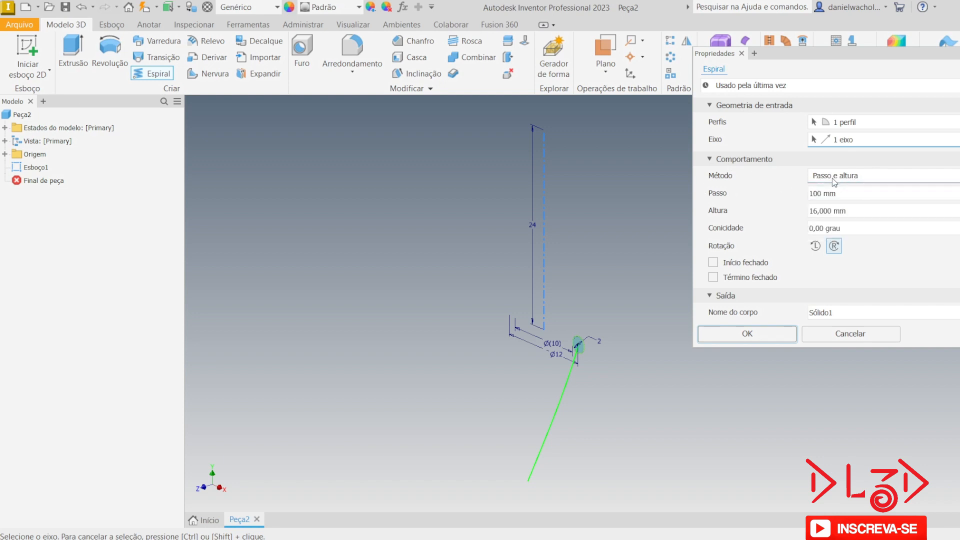
pyautogui.click(862, 182)
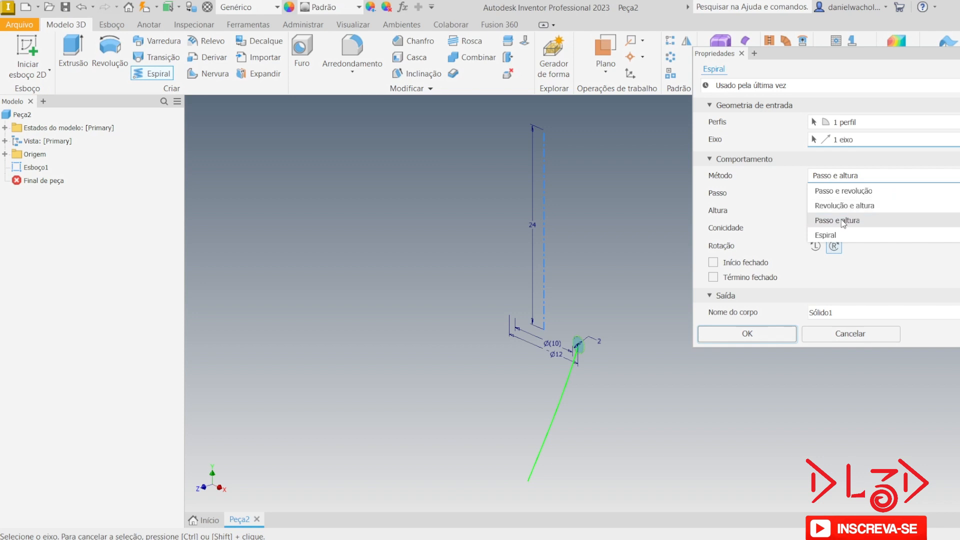
pyautogui.click(832, 222)
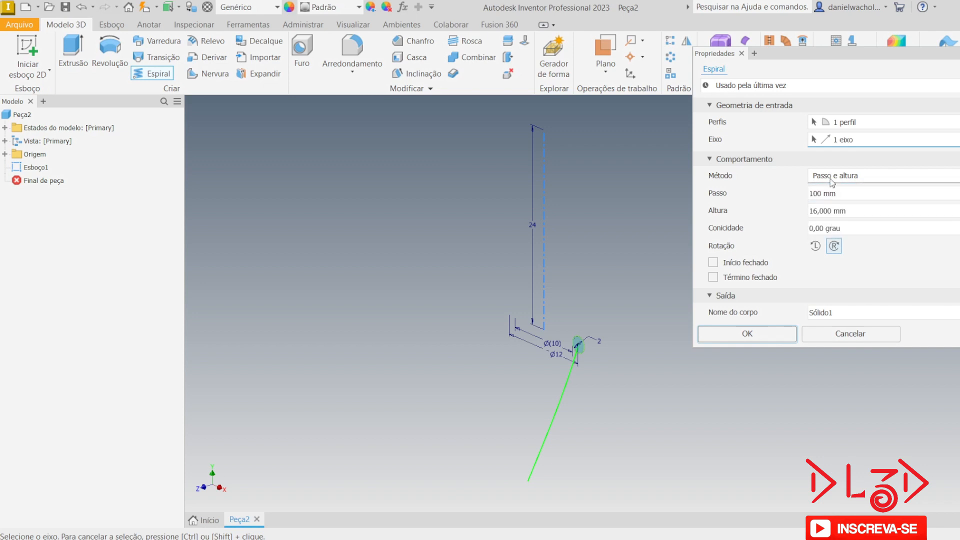
# - Check the spring drawing in Aula 11.pdf, return to Inventor, and set the coil's pitch to 4 mm and height to 24 mm
pyautogui.click(257, 538)
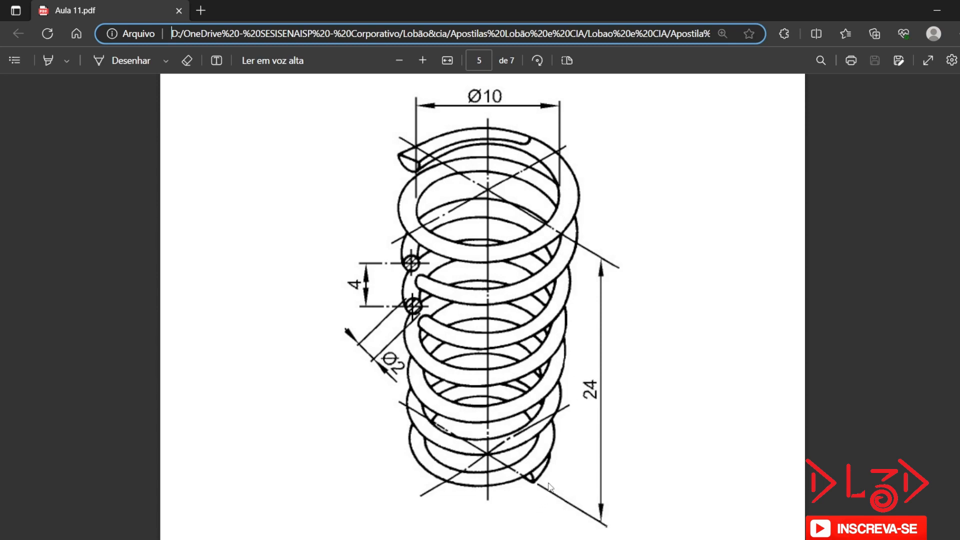
pyautogui.hotkey('alt', 'Tab')
pyautogui.click(850, 195)
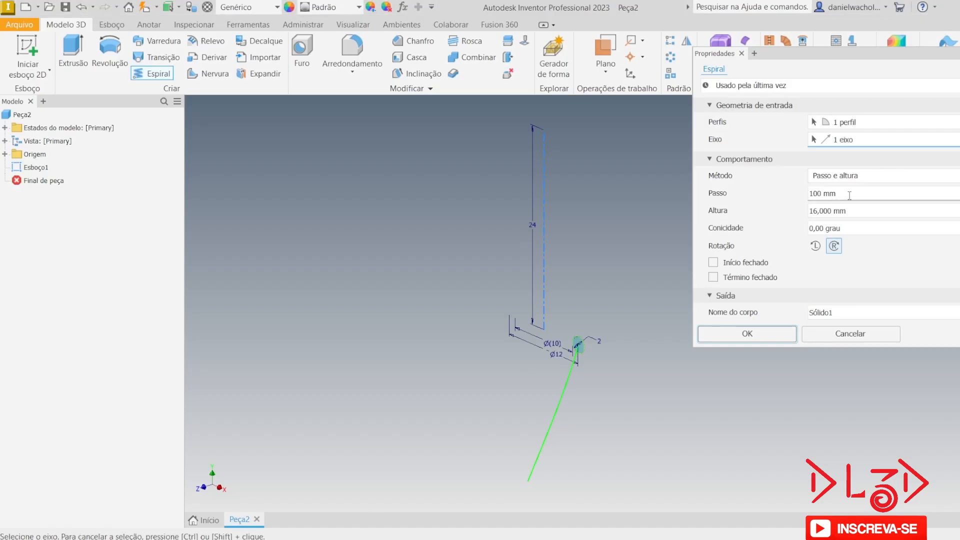
pyautogui.write('4')
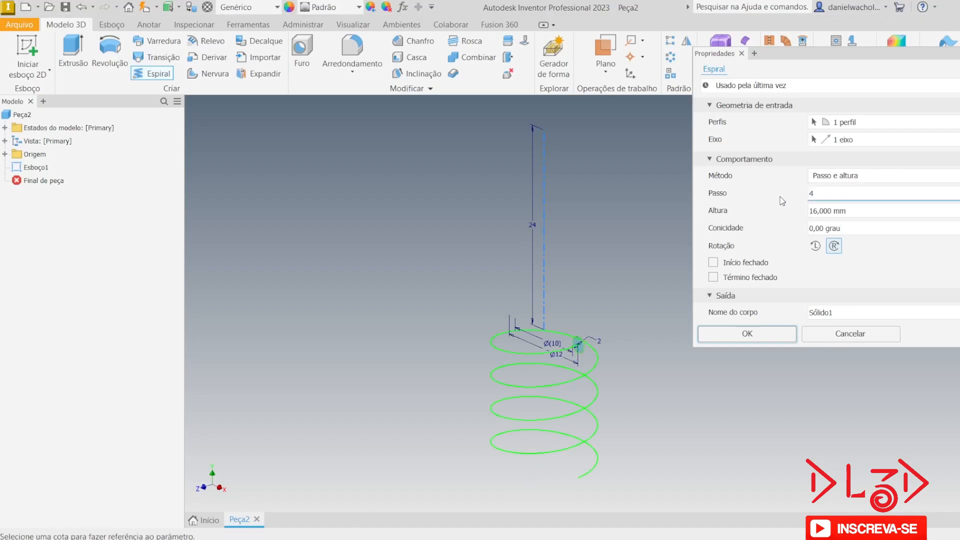
pyautogui.press('Tab')
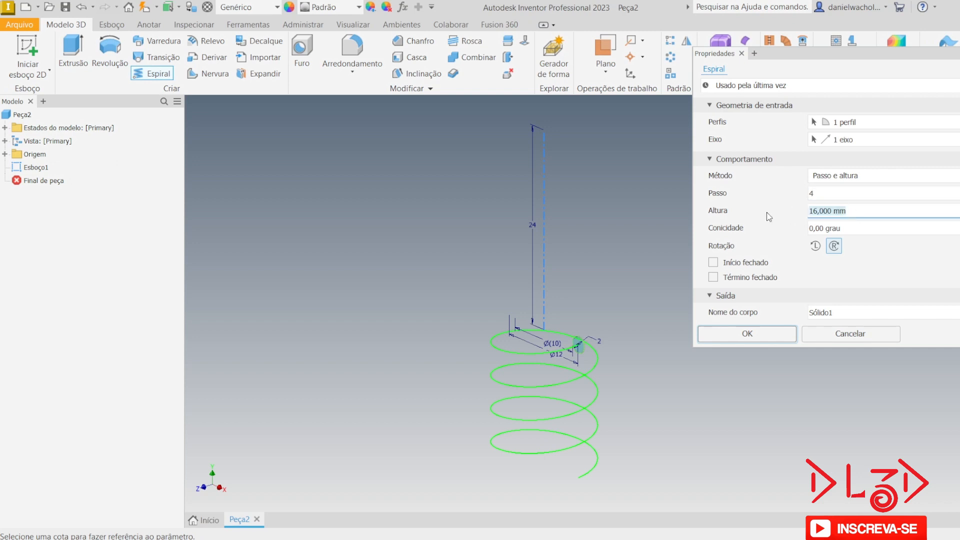
pyautogui.write('24')
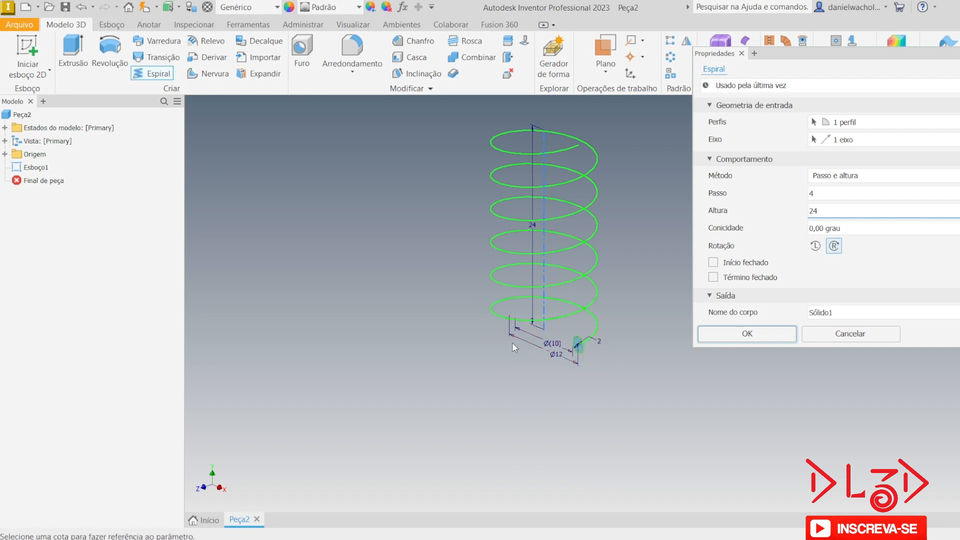
pyautogui.keyDown('shift'); pyautogui.moveTo(512, 343); pyautogui.dragTo(590, 323, button='middle'); pyautogui.keyUp('shift')
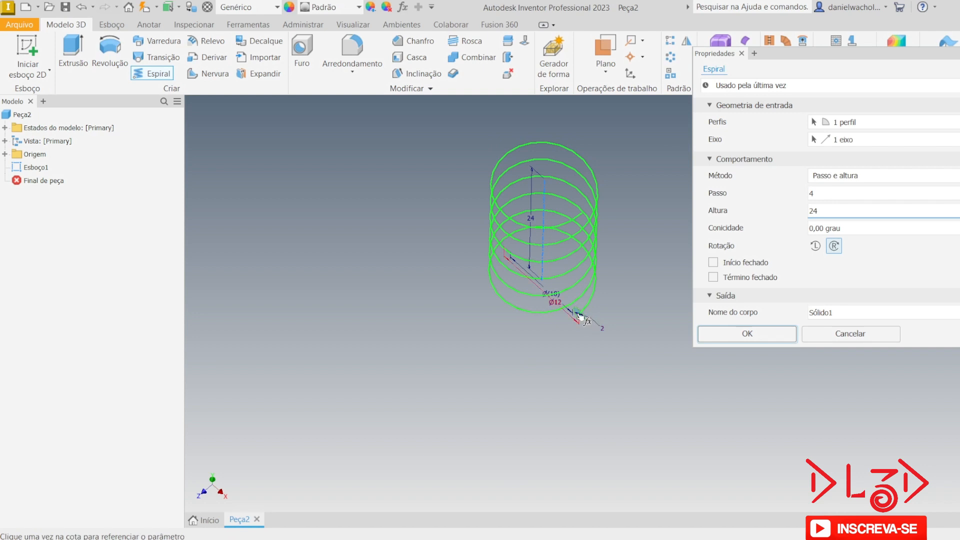
pyautogui.keyDown('shift'); pyautogui.moveTo(547, 373); pyautogui.dragTo(645, 325, button='middle'); pyautogui.keyUp('shift')
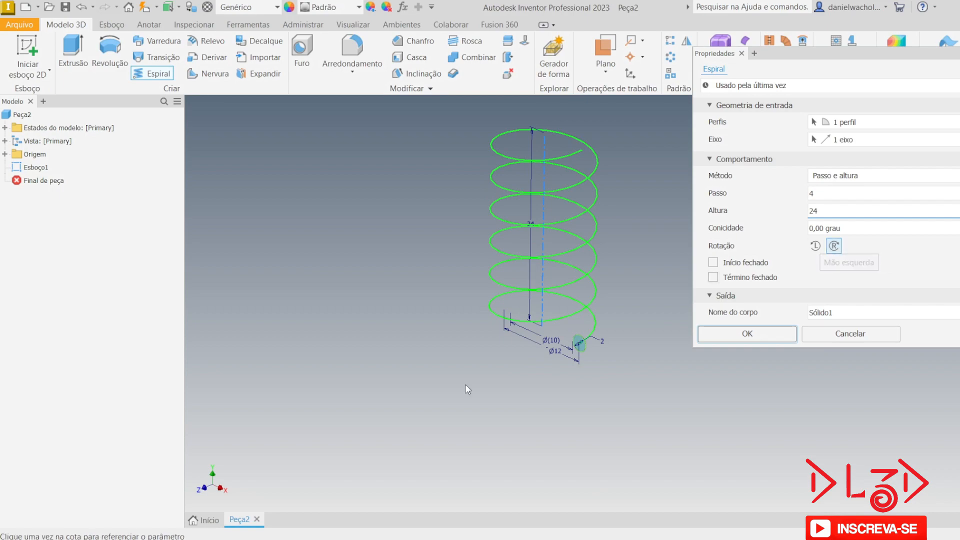
# - Recheck the spring drawing in Aula 11.pdf, return to Inventor, and create the coil with the current settings
pyautogui.hotkey('alt', 'Tab')
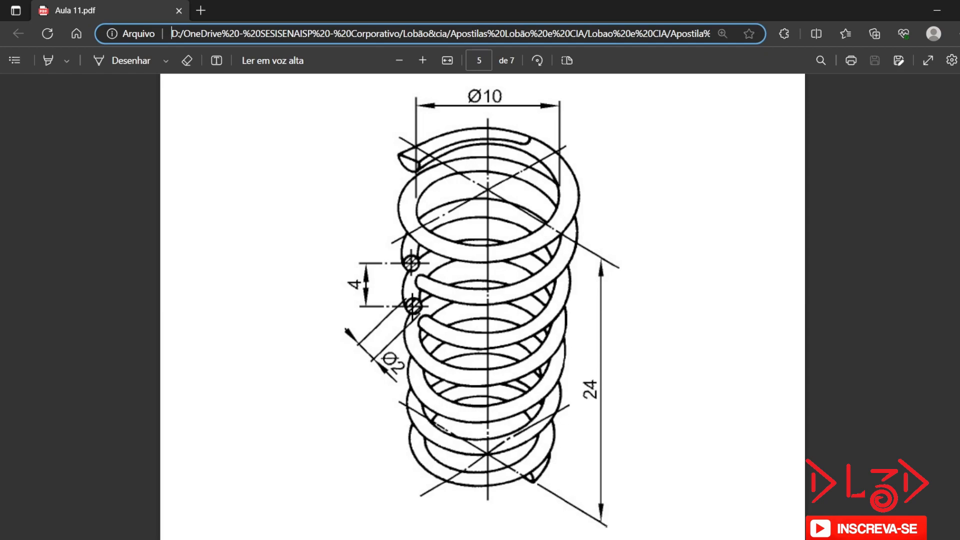
pyautogui.hotkey('alt', 'Tab')
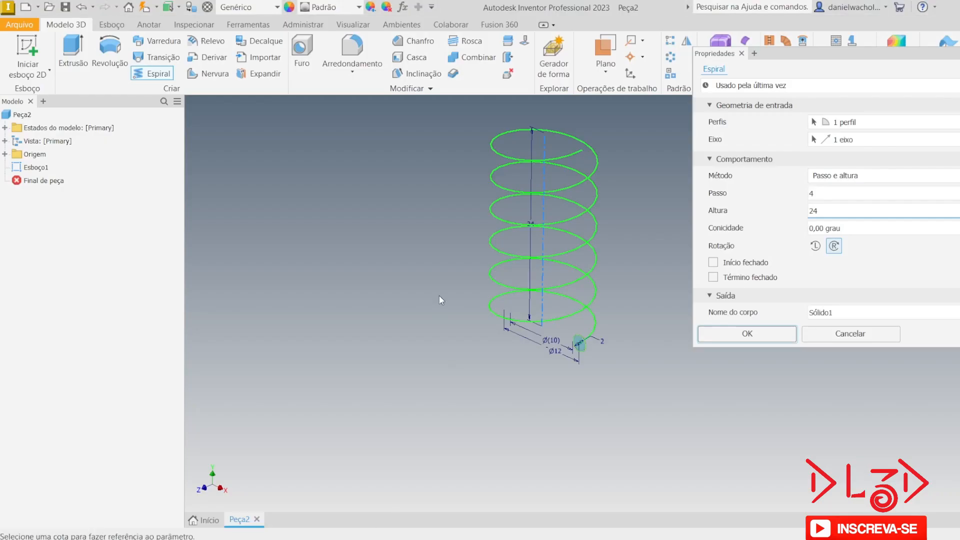
pyautogui.moveTo(440, 295); pyautogui.dragTo(433, 346, button='middle')
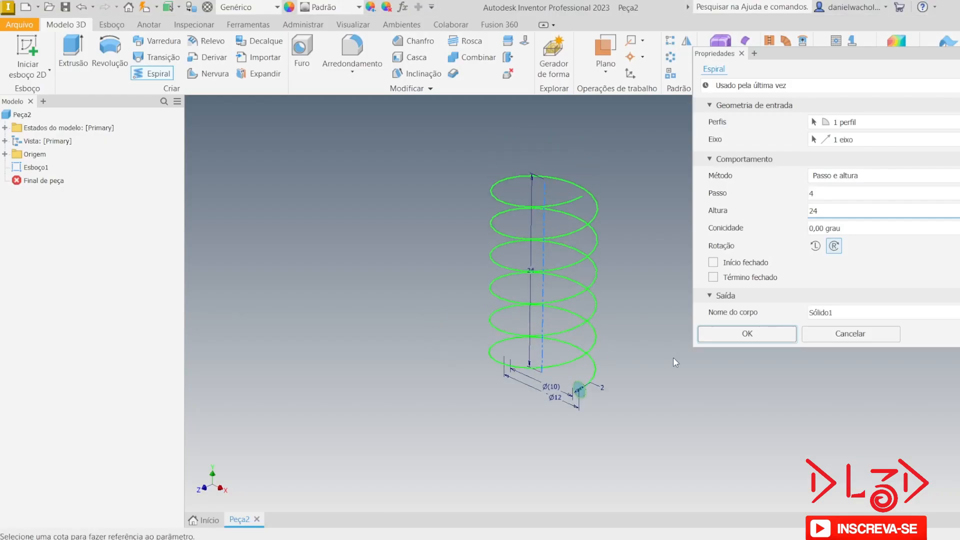
pyautogui.click(746, 334)
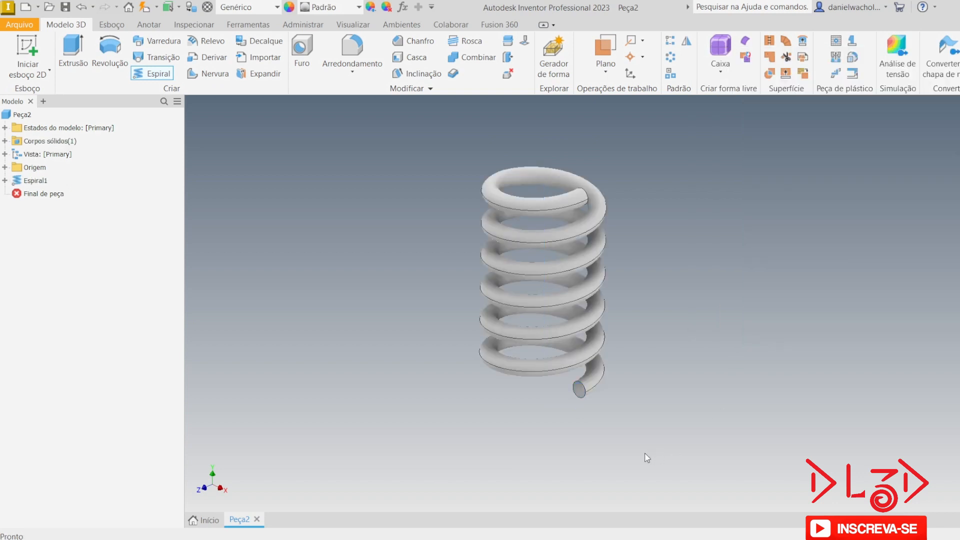
# - Examine the coil's wire ends and compare them with the spring drawing in Aula 11.pdf before returning to Inventor
pyautogui.moveTo(705, 377); pyautogui.dragTo(710, 379, button='middle')
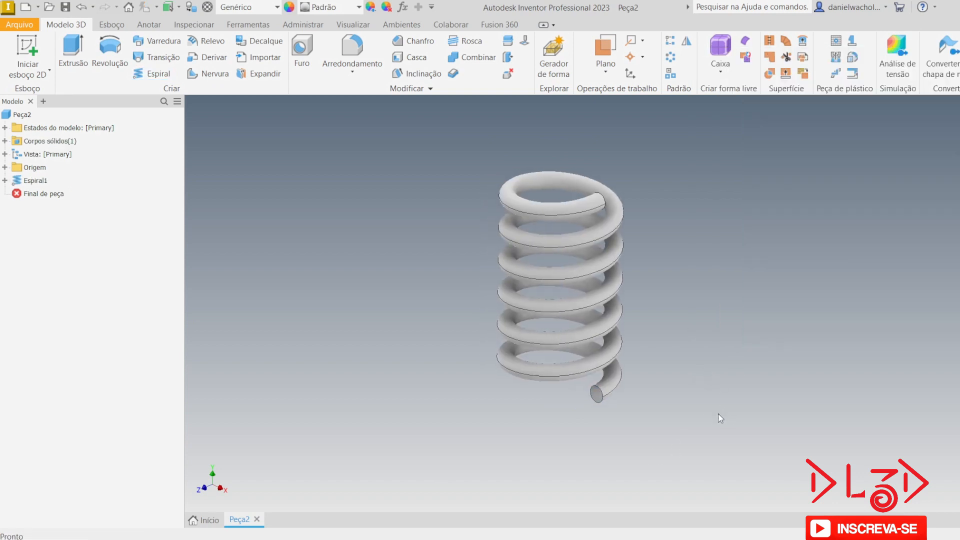
pyautogui.moveTo(718, 413)
pyautogui.keyDown('shift'); pyautogui.mouseDown(button='middle')
pyautogui.moveTo(712, 392)
pyautogui.moveTo(685, 377)
pyautogui.moveTo(707, 390)
pyautogui.mouseUp(button='middle'); pyautogui.keyUp('shift')
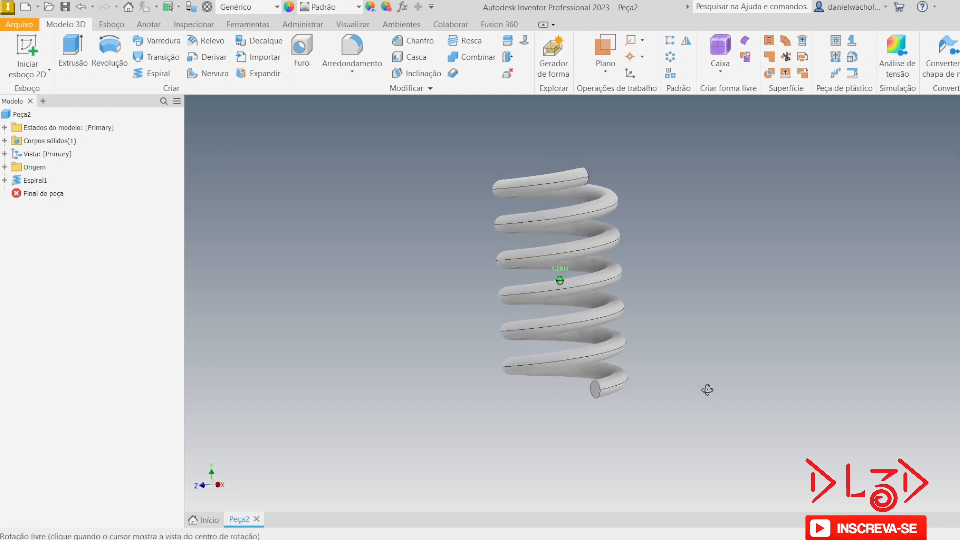
pyautogui.keyDown('shift'); pyautogui.moveTo(671, 442); pyautogui.dragTo(691, 419, button='middle'); pyautogui.keyUp('shift')
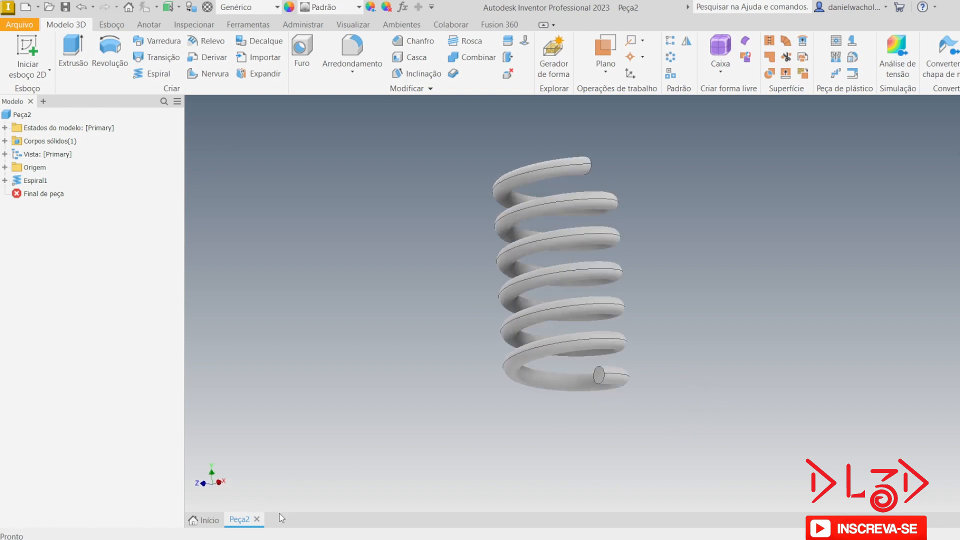
pyautogui.click(350, 539)
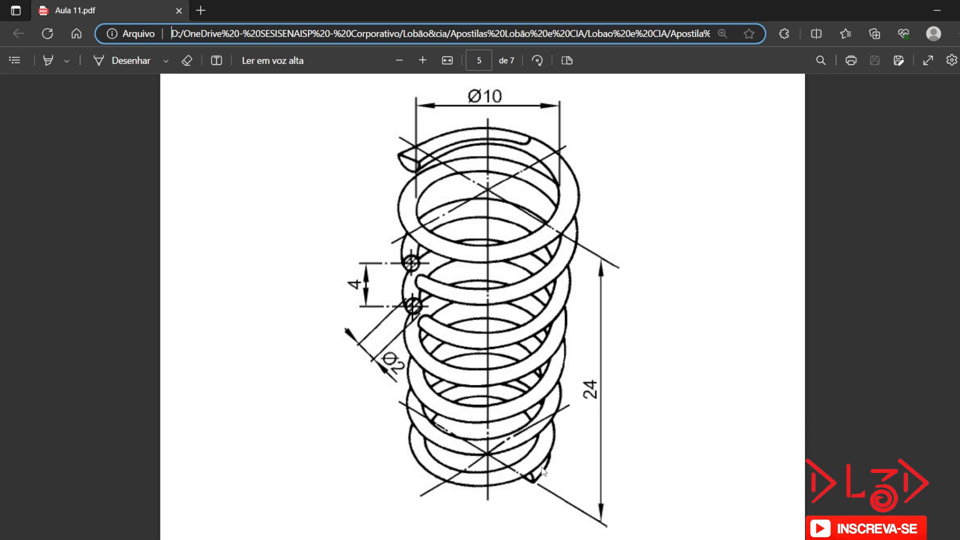
pyautogui.click(344, 539)
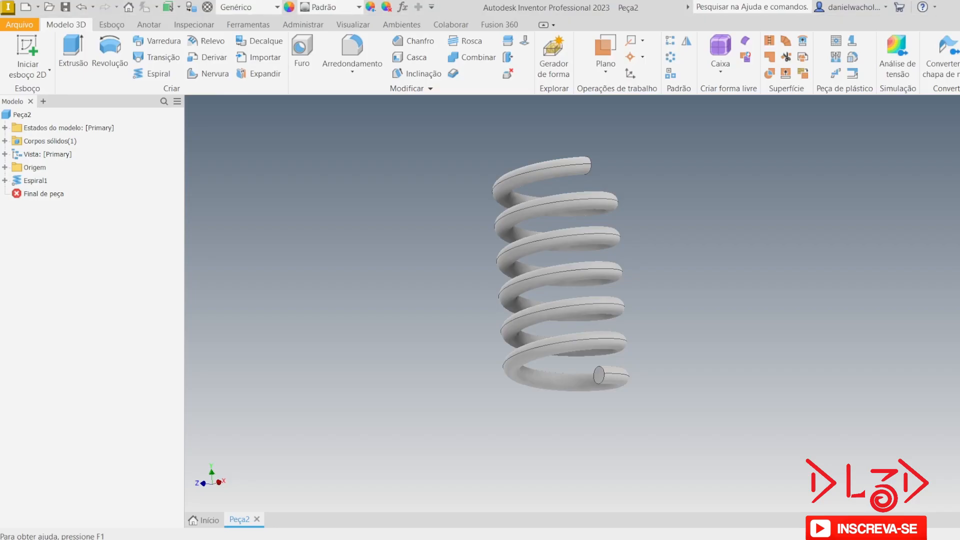
pyautogui.keyDown('shift'); pyautogui.moveTo(353, 326); pyautogui.dragTo(379, 320, button='middle'); pyautogui.keyUp('shift')
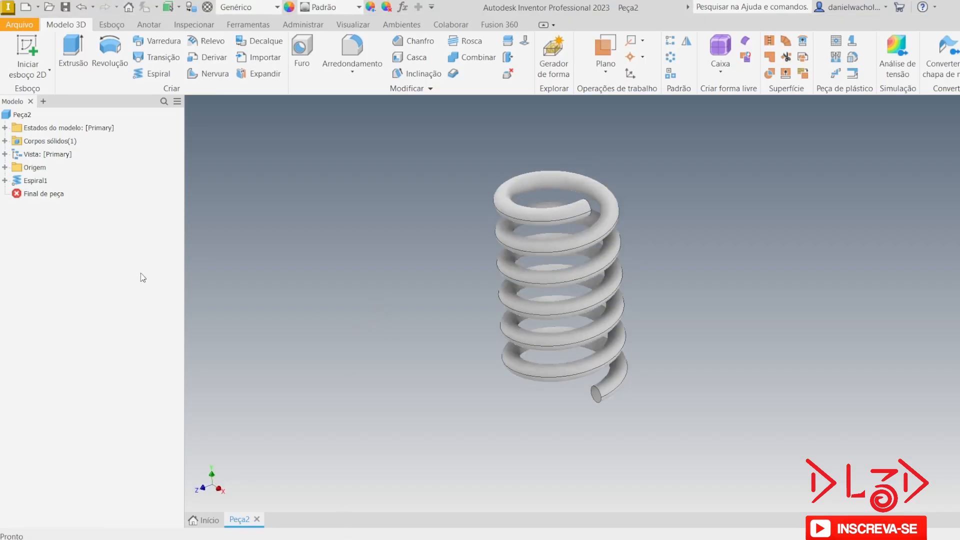
# - Turn on the visibility of the origin plane Plano XZ at the base of the spring
pyautogui.click(5, 167)
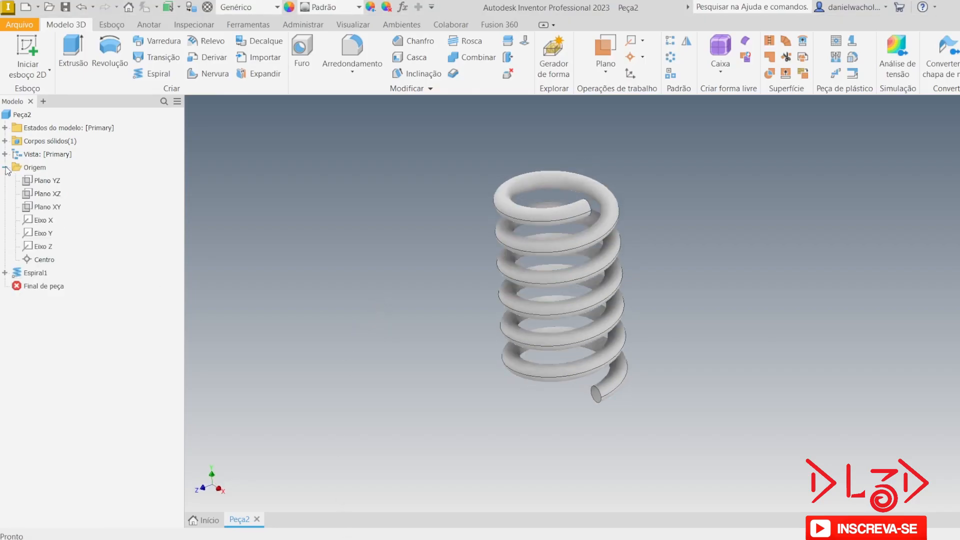
pyautogui.click(45, 194)
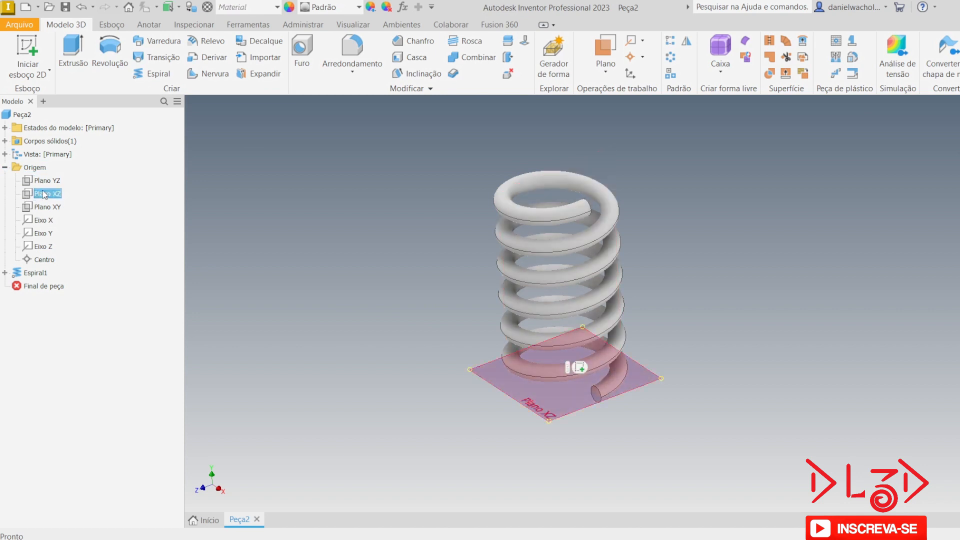
pyautogui.rightClick(41, 195)
pyautogui.click(65, 260)
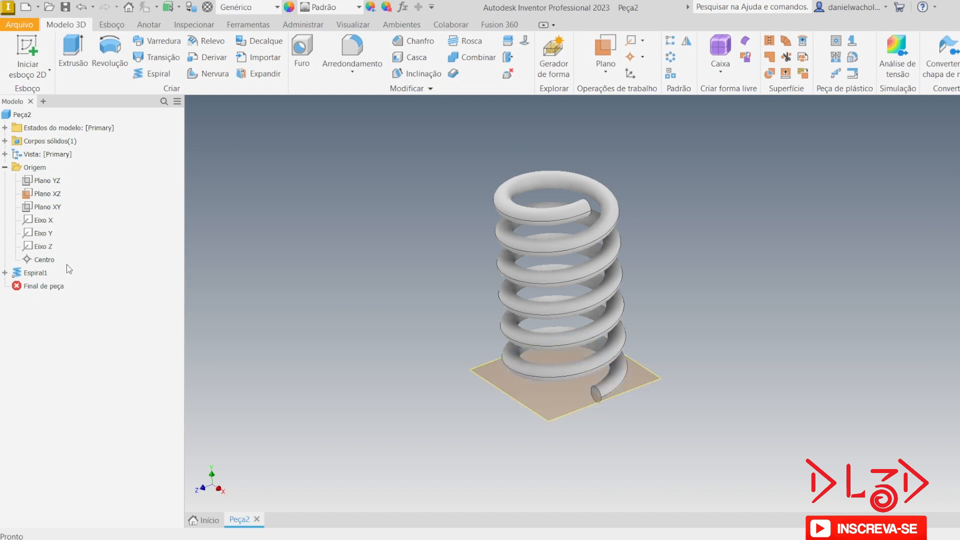
# - Split the spring solid with Plano XZ, removing the part of the wire that protrudes beyond the plane at its base
pyautogui.keyDown('shift'); pyautogui.moveTo(672, 364); pyautogui.dragTo(700, 307, button='middle'); pyautogui.keyUp('shift')
pyautogui.keyDown('shift'); pyautogui.moveTo(621, 370); pyautogui.dragTo(753, 288, button='middle'); pyautogui.keyUp('shift')
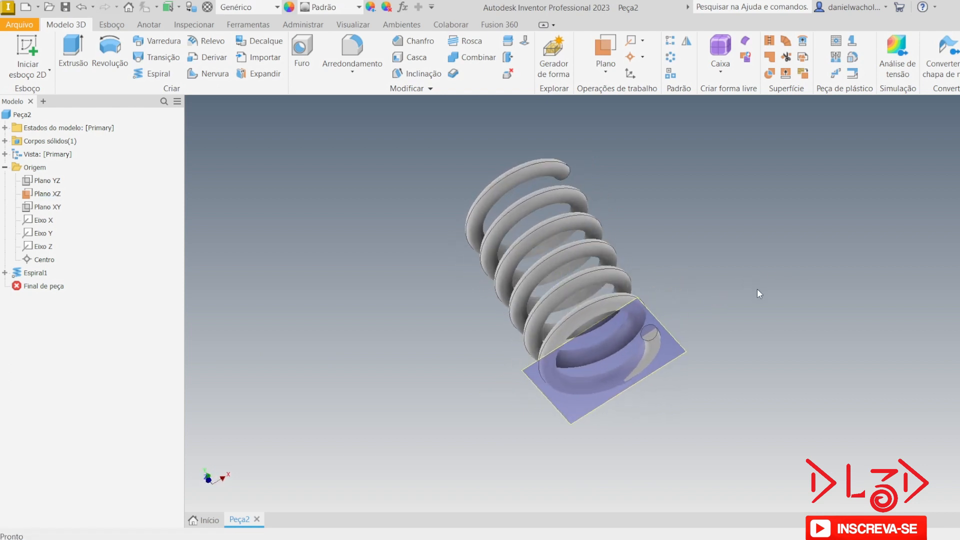
pyautogui.click(509, 41)
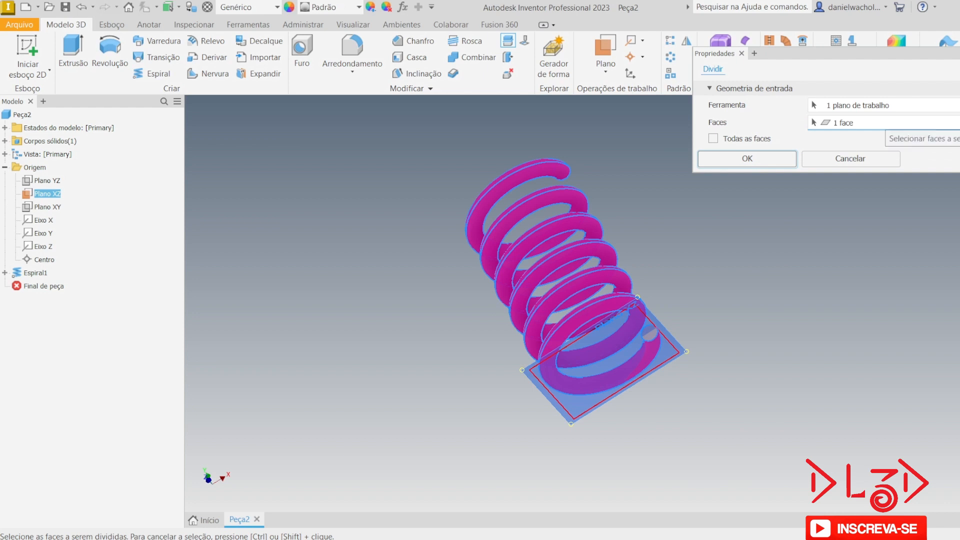
pyautogui.click(954, 122)
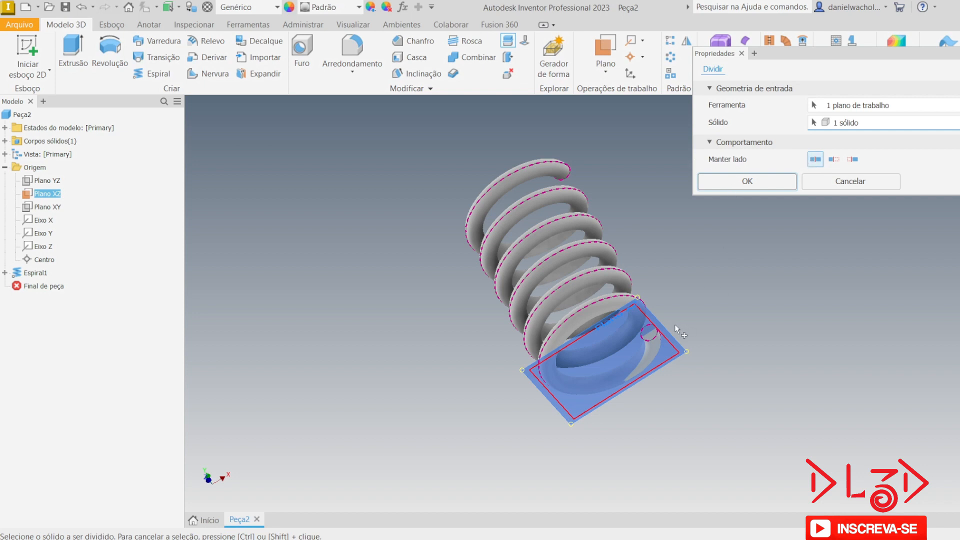
pyautogui.click(840, 166)
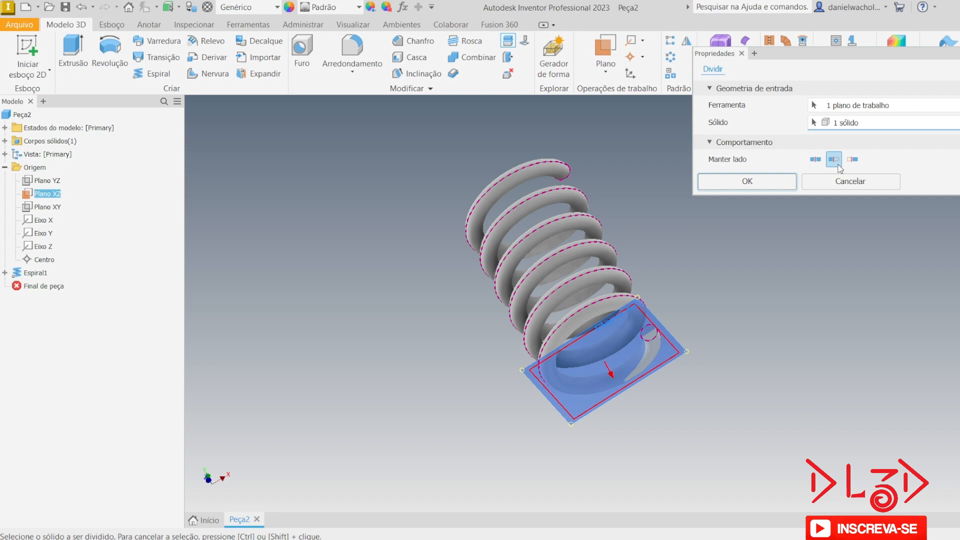
pyautogui.click(853, 160)
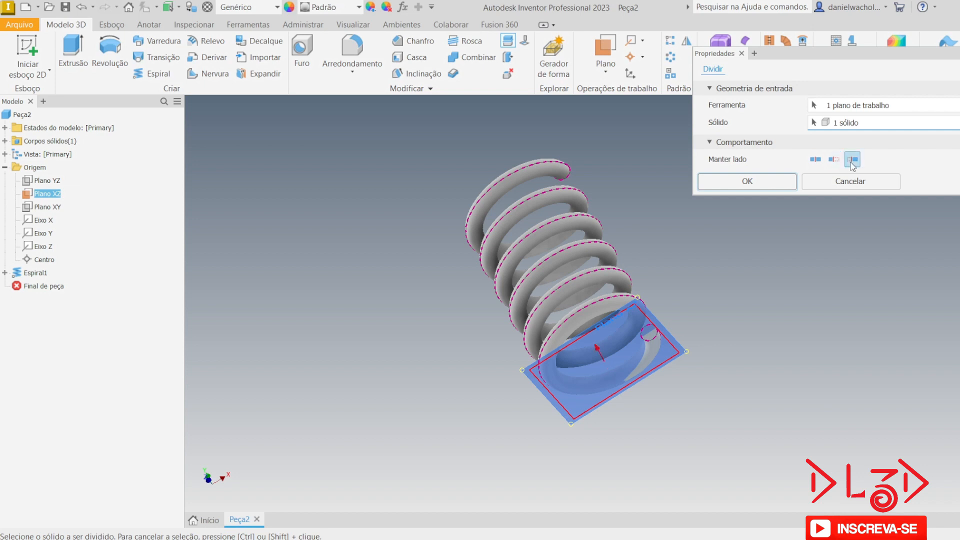
pyautogui.click(833, 167)
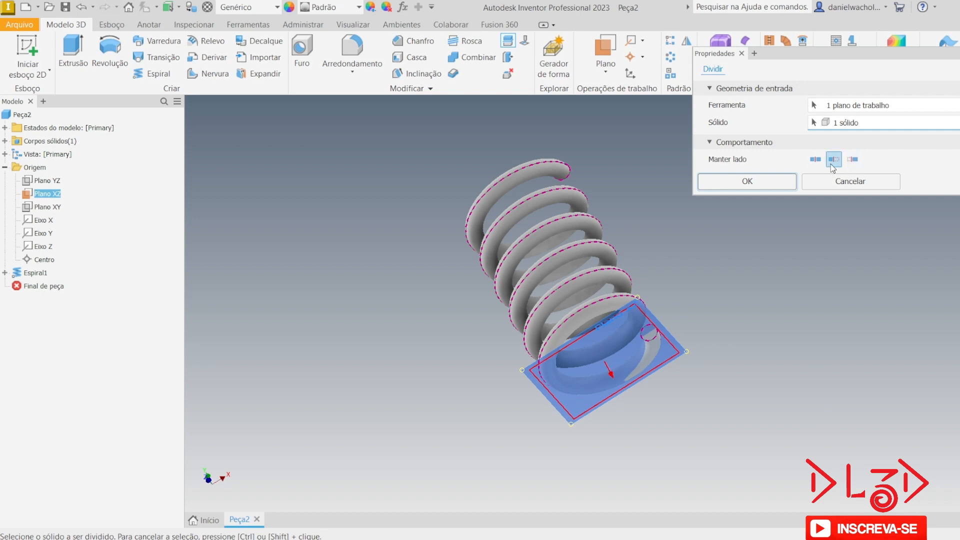
pyautogui.click(747, 181)
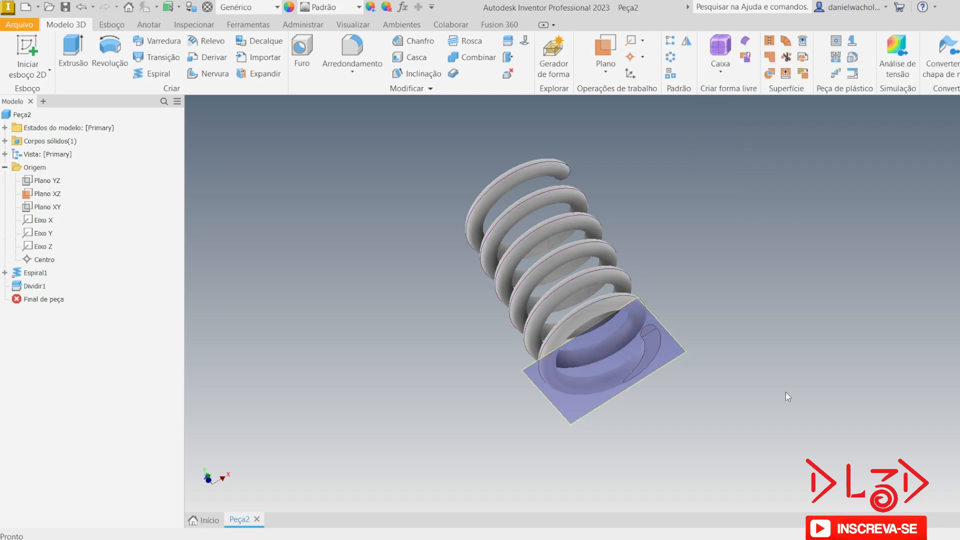
# - Create a work plane offset 24 mm from Plano XZ towards the spring's opposite end
pyautogui.keyDown('shift'); pyautogui.moveTo(731, 325); pyautogui.dragTo(787, 293, button='middle'); pyautogui.keyUp('shift')
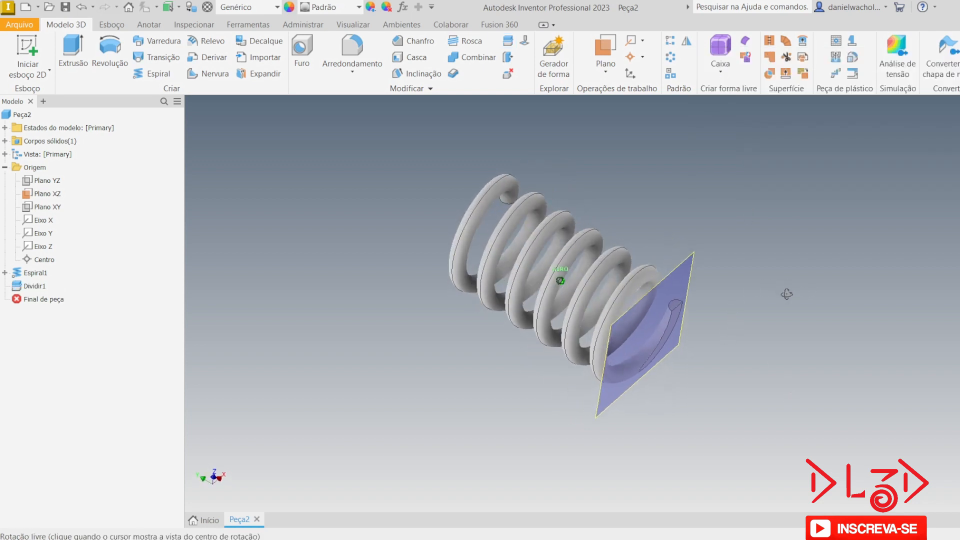
pyautogui.scroll(-5, 784, 231)
pyautogui.keyDown('shift'); pyautogui.moveTo(784, 227); pyautogui.dragTo(849, 293, button='middle'); pyautogui.keyUp('shift')
pyautogui.scroll(3, 767, 256)
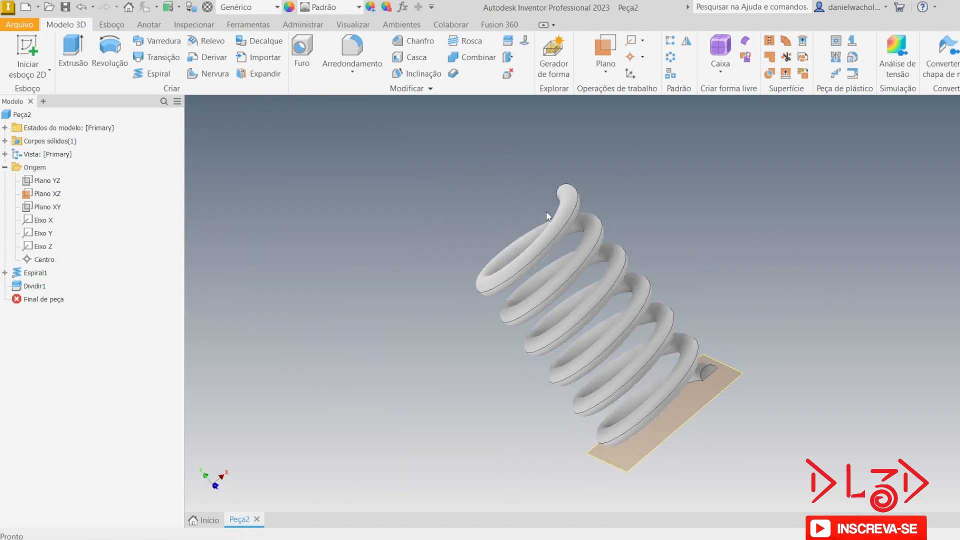
pyautogui.click(605, 50)
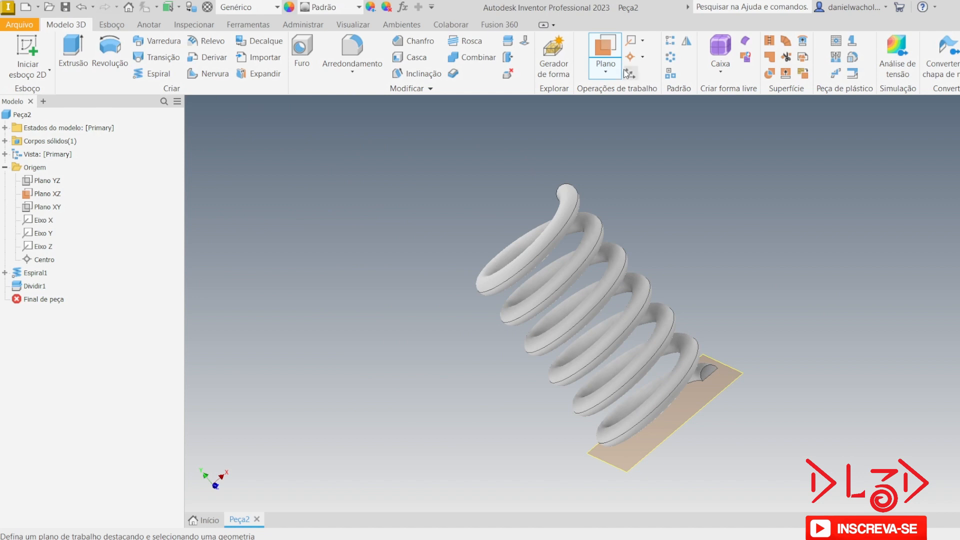
pyautogui.moveTo(735, 375); pyautogui.dragTo(618, 179)
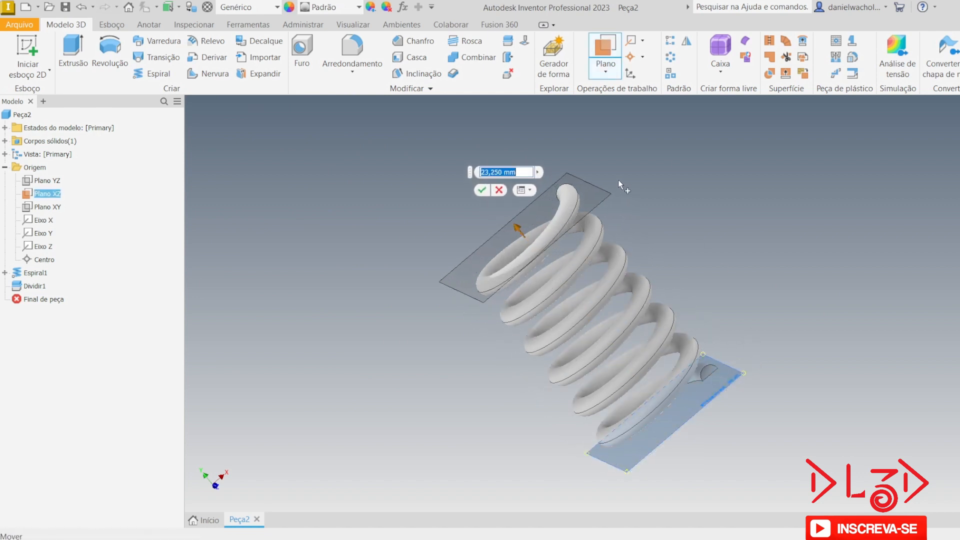
pyautogui.write('24')
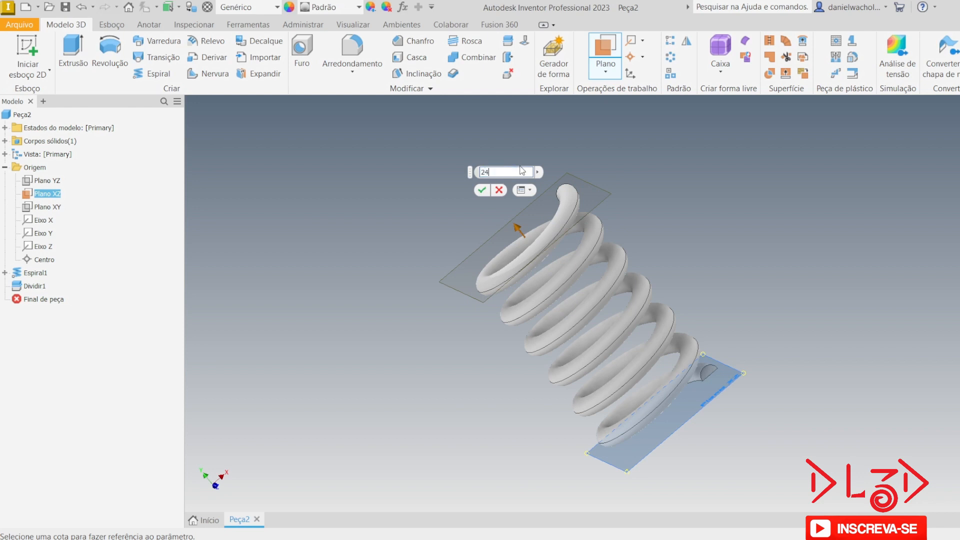
pyautogui.click(480, 190)
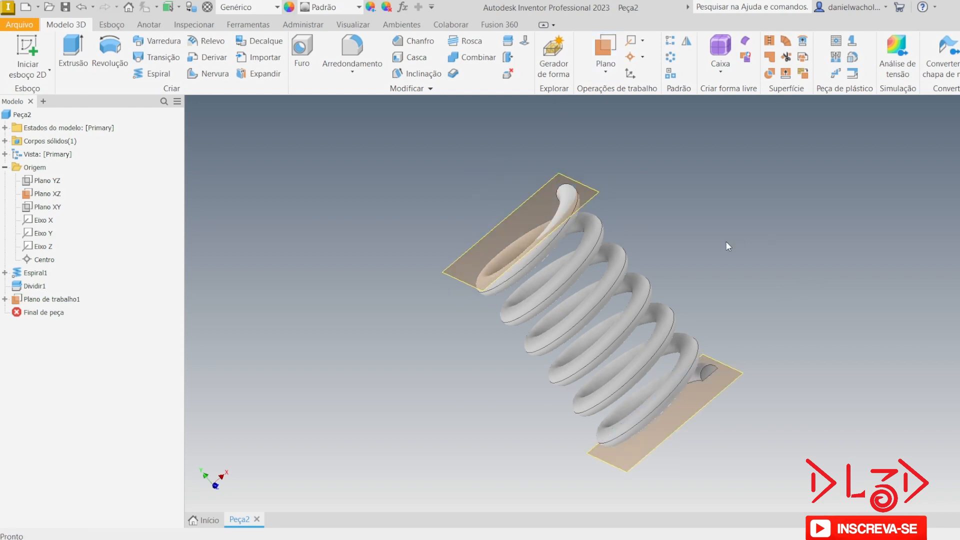
# - Split the spring solid with the 24 mm offset work plane, removing the wire beyond it, and inspect both cut ends
pyautogui.moveTo(726, 242)
pyautogui.keyDown('shift'); pyautogui.mouseDown(button='middle')
pyautogui.moveTo(778, 240)
pyautogui.moveTo(735, 235)
pyautogui.moveTo(739, 244)
pyautogui.mouseUp(button='middle'); pyautogui.keyUp('shift')
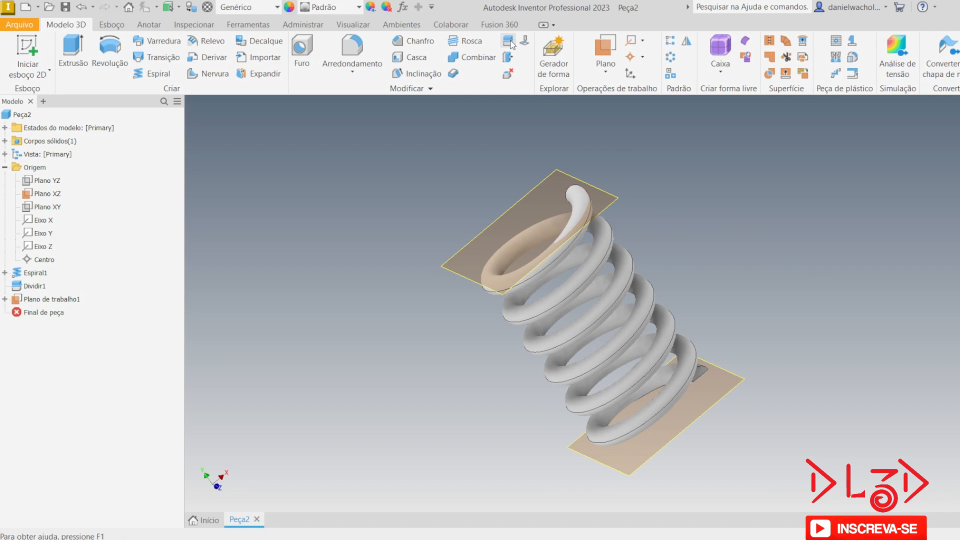
pyautogui.click(508, 41)
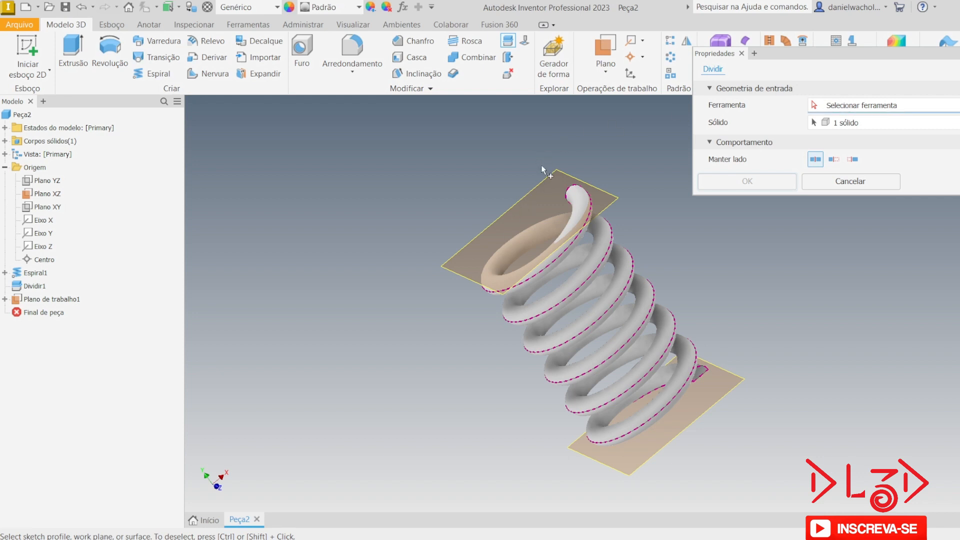
pyautogui.click(542, 181)
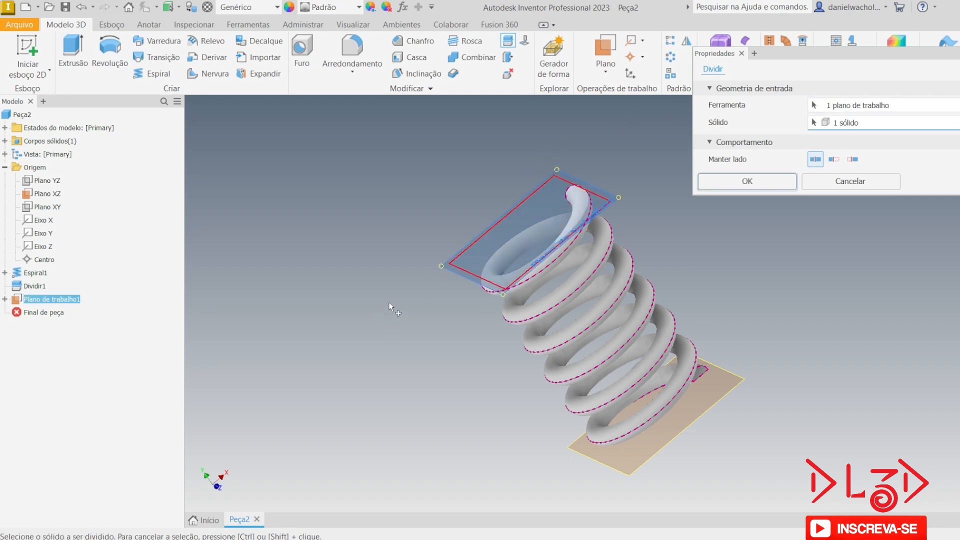
pyautogui.click(835, 160)
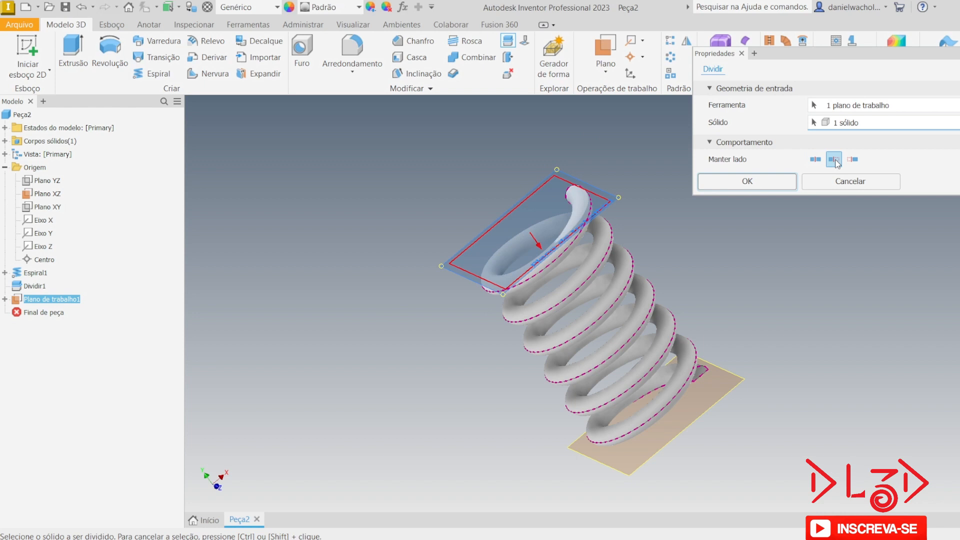
pyautogui.click(853, 159)
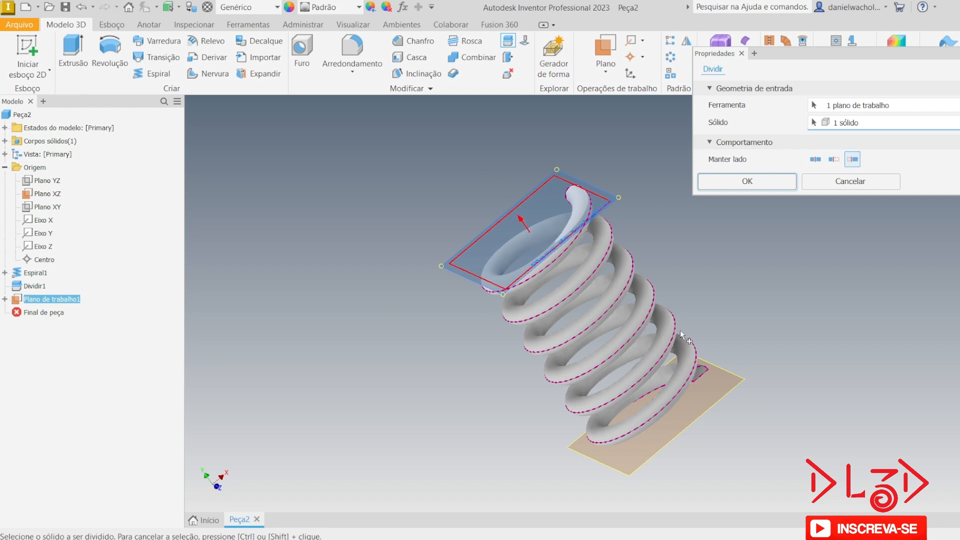
pyautogui.click(746, 181)
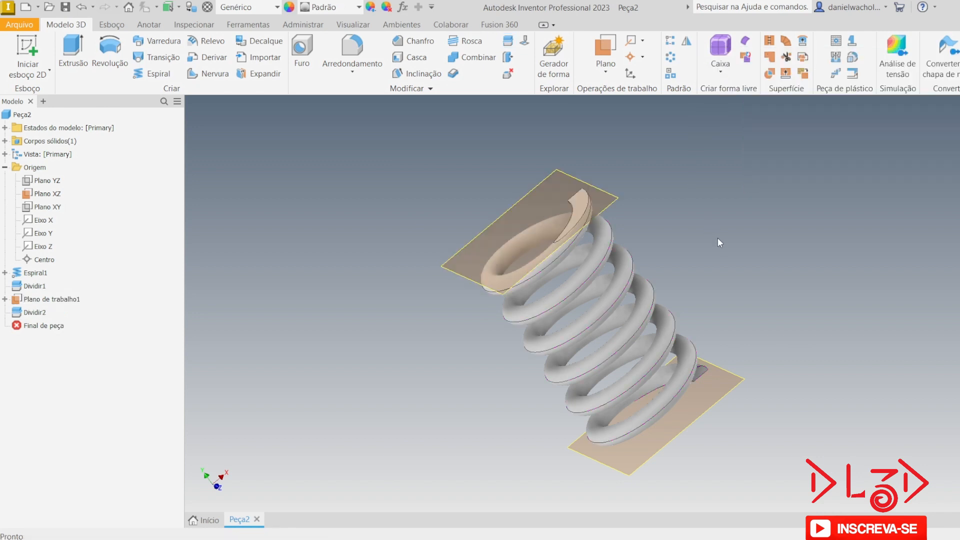
pyautogui.moveTo(725, 241)
pyautogui.keyDown('shift'); pyautogui.mouseDown(button='middle')
pyautogui.moveTo(823, 278)
pyautogui.moveTo(671, 242)
pyautogui.moveTo(640, 273)
pyautogui.moveTo(735, 232)
pyautogui.moveTo(794, 252)
pyautogui.moveTo(767, 266)
pyautogui.moveTo(797, 266)
pyautogui.moveTo(776, 274)
pyautogui.mouseUp(button='middle'); pyautogui.keyUp('shift')
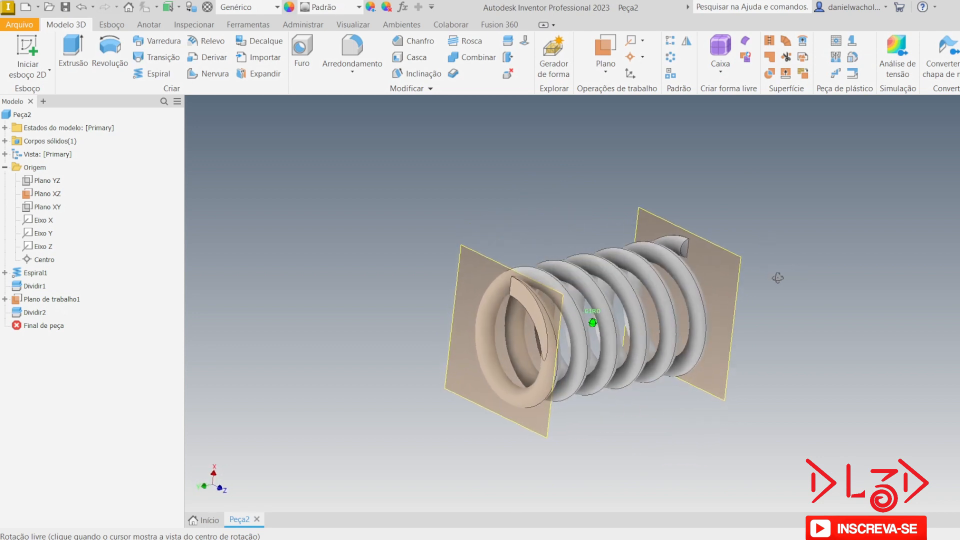
pyautogui.keyDown('shift'); pyautogui.moveTo(473, 252); pyautogui.dragTo(676, 215, button='middle'); pyautogui.keyUp('shift')
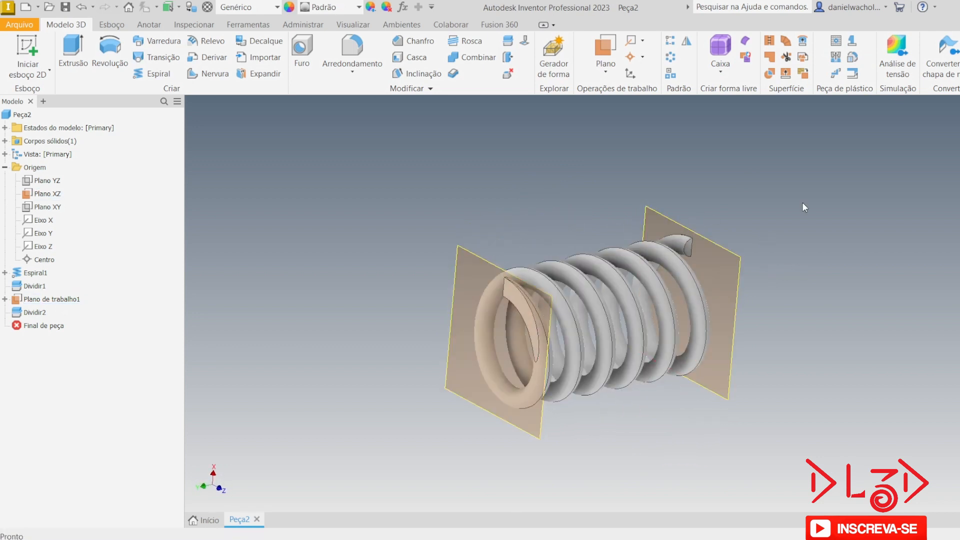
pyautogui.keyDown('shift'); pyautogui.moveTo(807, 188); pyautogui.dragTo(870, 168, button='middle'); pyautogui.keyUp('shift')
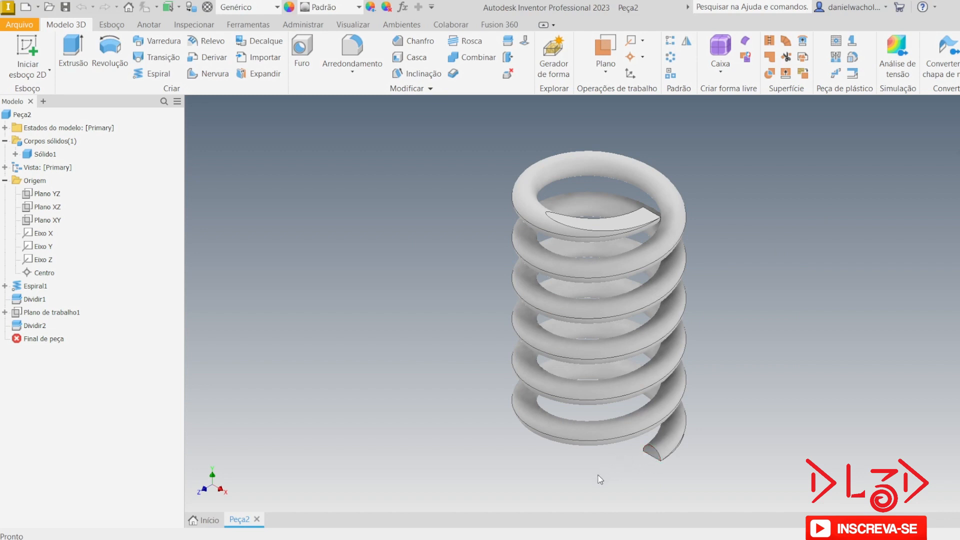
# - Examine the flat cuts at both ends of the spring and compare the model with the spring drawing in Aula 11.pdf
pyautogui.keyDown('shift'); pyautogui.moveTo(593, 474); pyautogui.dragTo(495, 437, button='middle'); pyautogui.keyUp('shift')
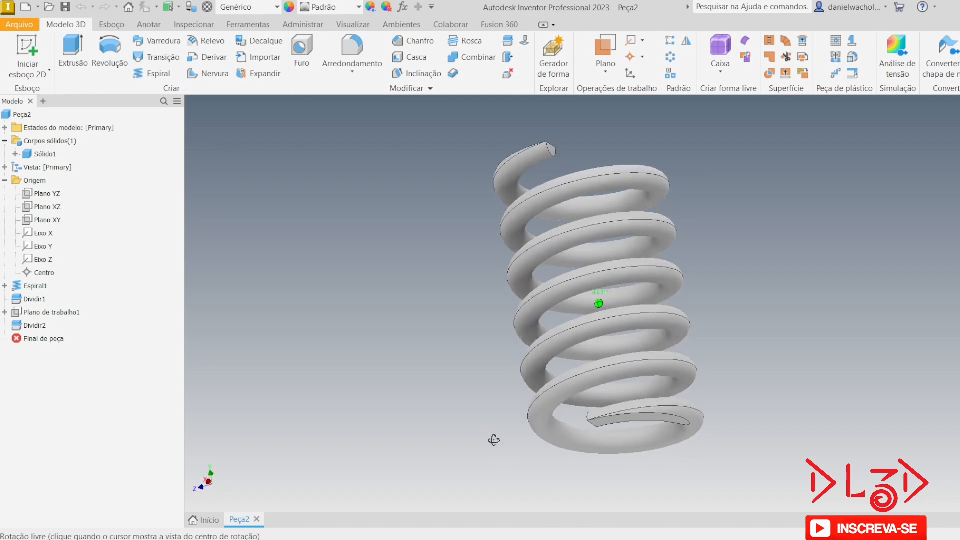
pyautogui.click(659, 418)
pyautogui.keyDown('shift'); pyautogui.moveTo(659, 418); pyautogui.dragTo(761, 369, button='middle'); pyautogui.keyUp('shift')
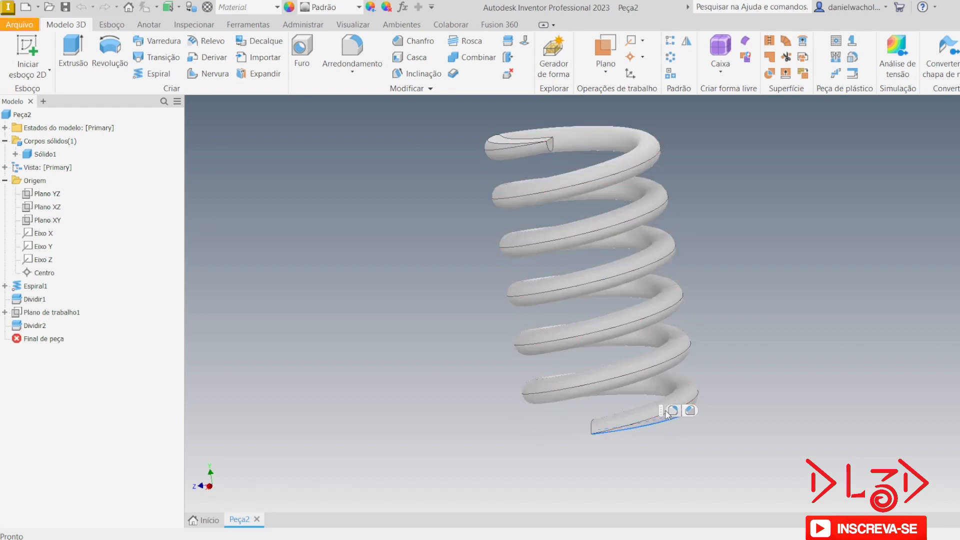
pyautogui.keyDown('shift'); pyautogui.moveTo(345, 362); pyautogui.dragTo(394, 355, button='middle'); pyautogui.keyUp('shift')
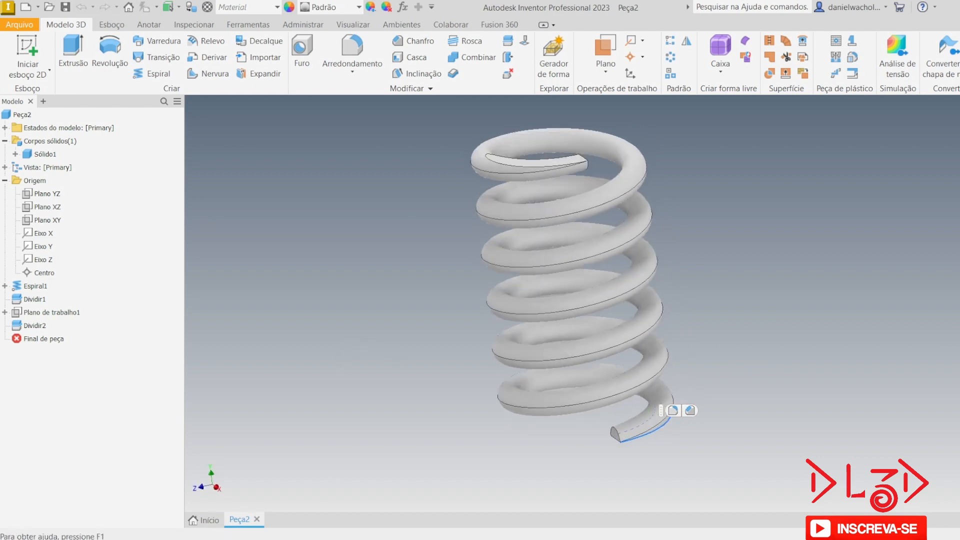
pyautogui.hotkey('alt', 'Tab')
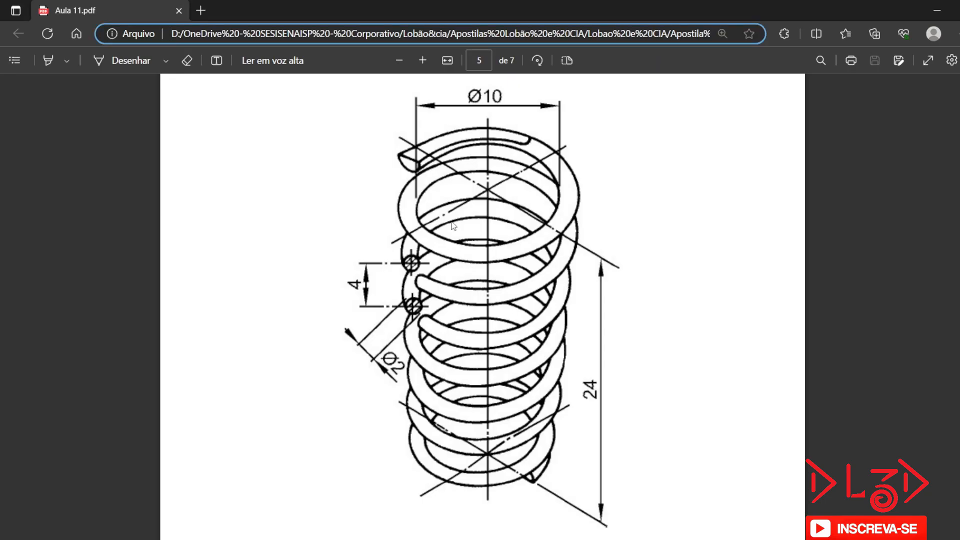
pyautogui.hotkey('alt', 'Tab')
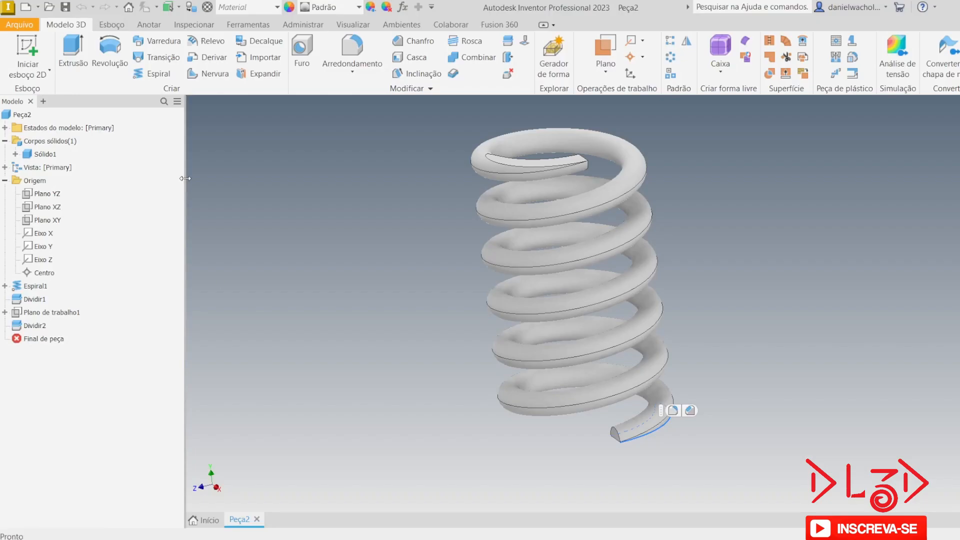
# - Create a new assembly from the metric Standard (mm).iam template
pyautogui.click(24, 10)
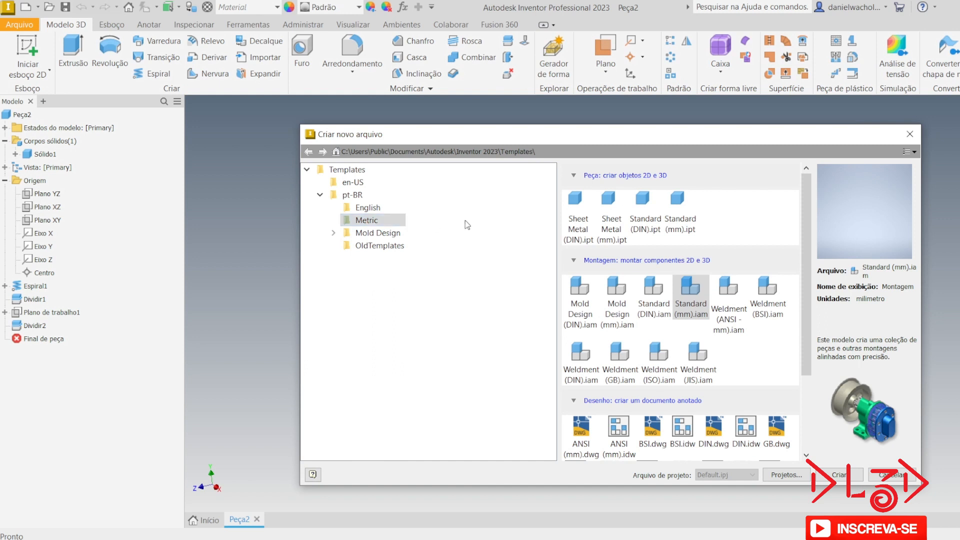
pyautogui.click(686, 294)
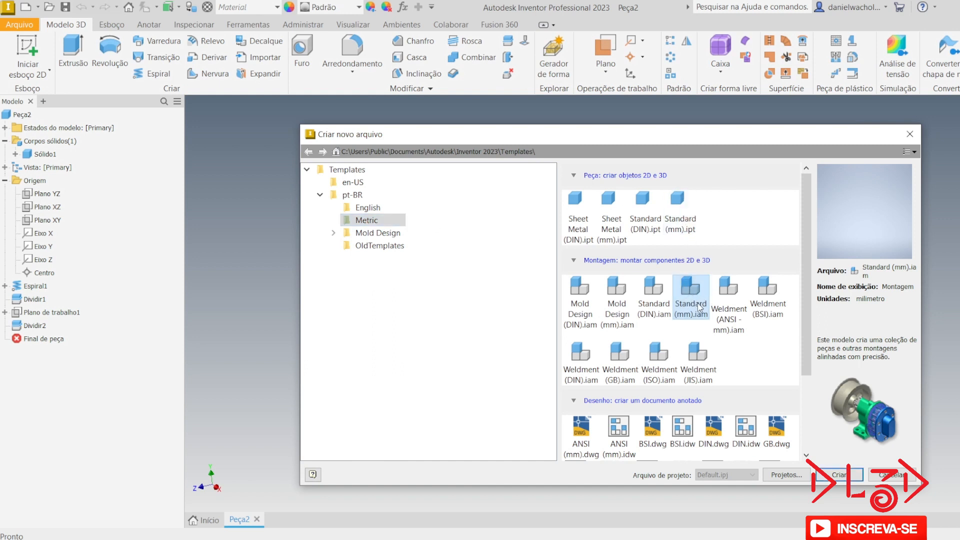
pyautogui.click(846, 476)
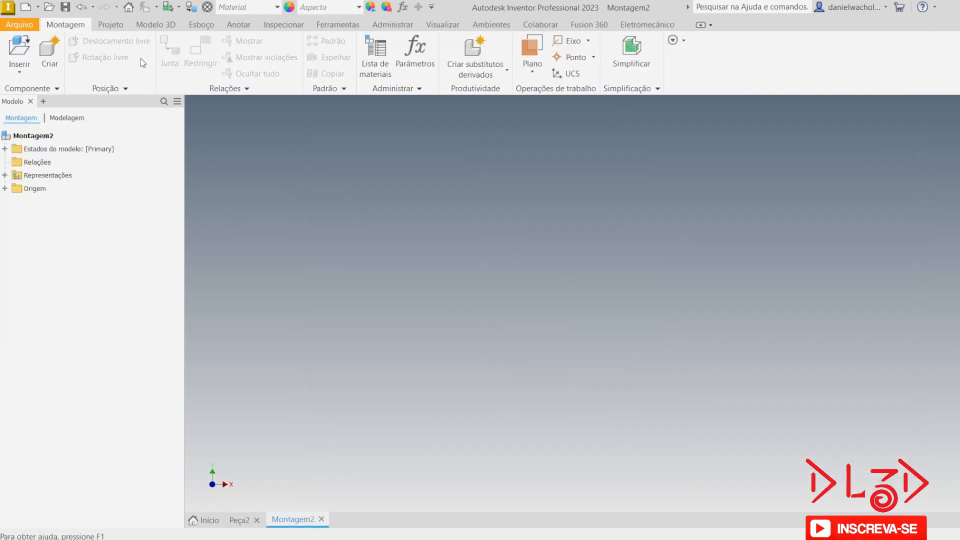
# - Start a compression spring component and save the assembly as Montagem2 in Área de Trabalho when required
pyautogui.click(109, 25)
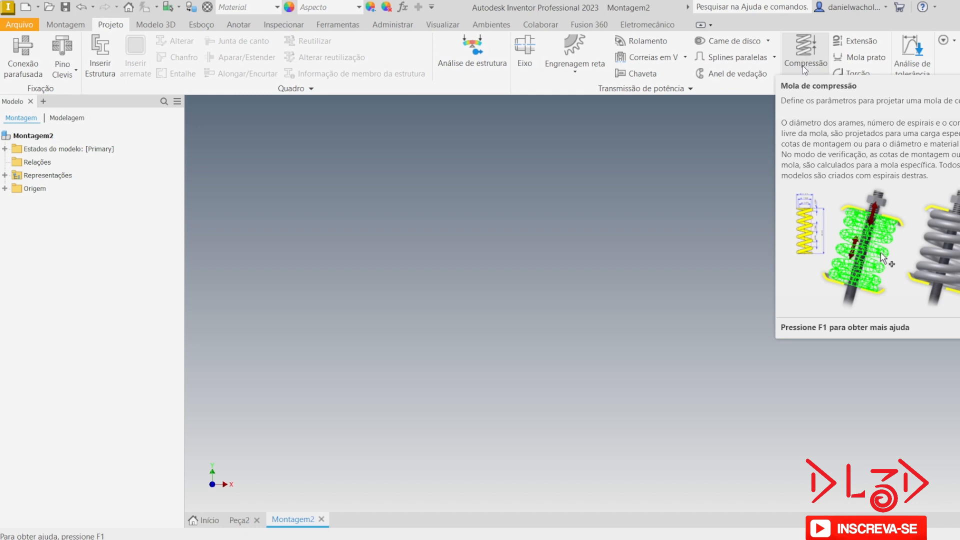
pyautogui.click(804, 52)
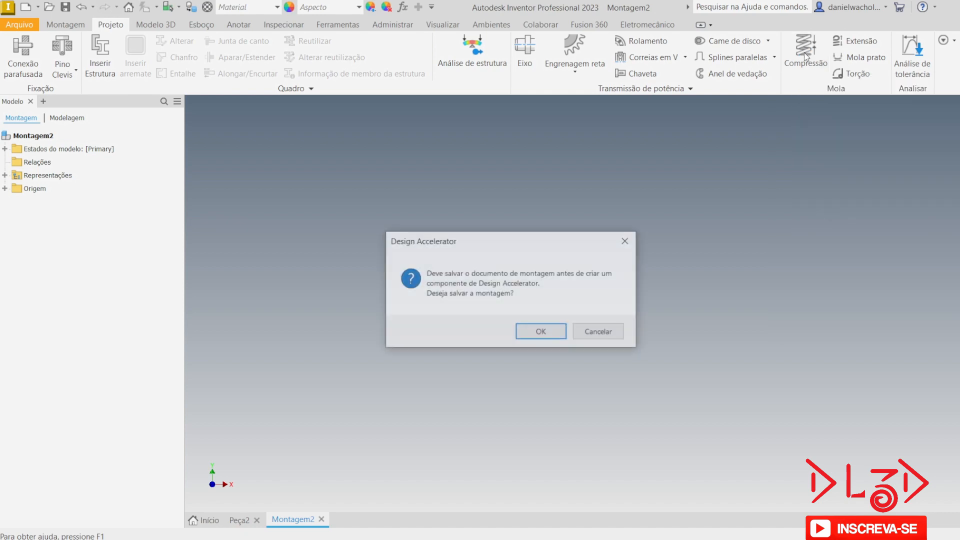
pyautogui.click(528, 337)
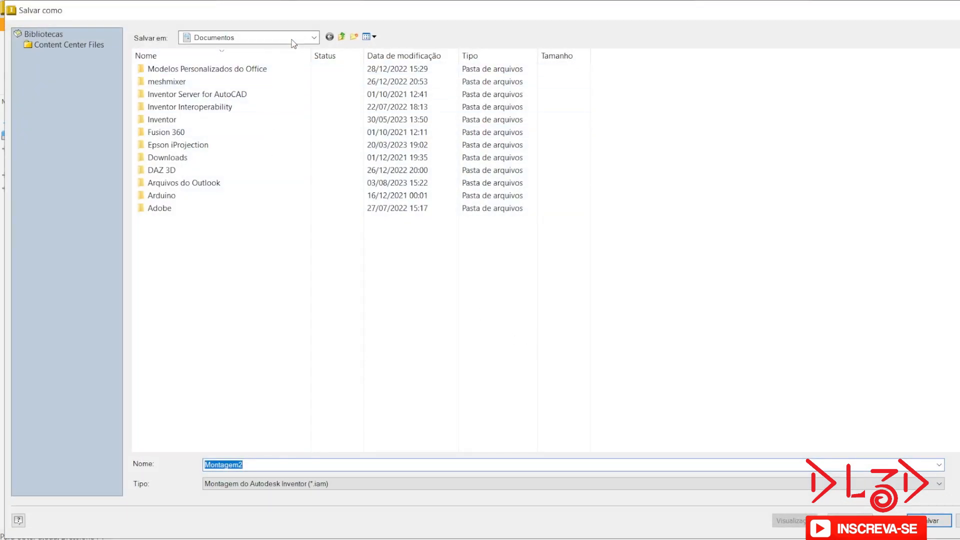
pyautogui.click(289, 44)
pyautogui.click(234, 60)
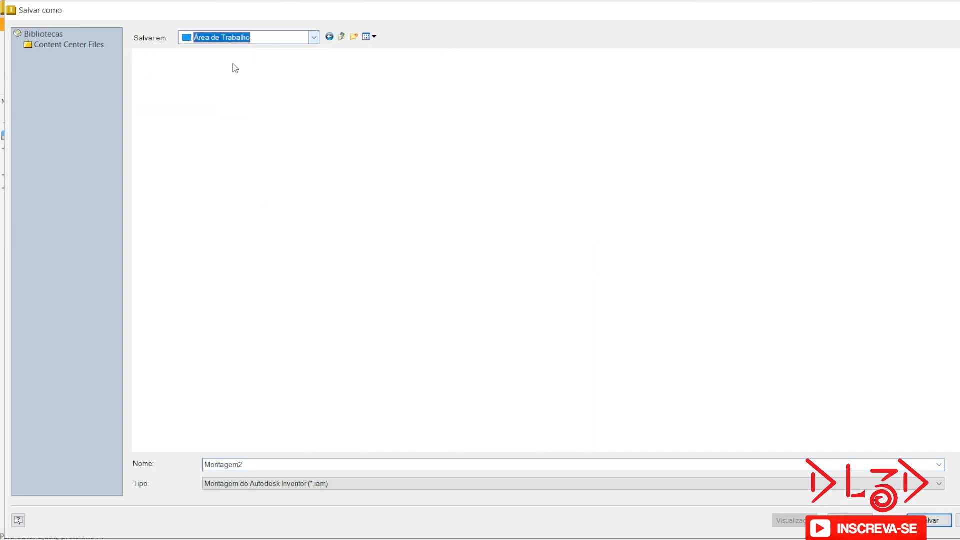
pyautogui.click(930, 522)
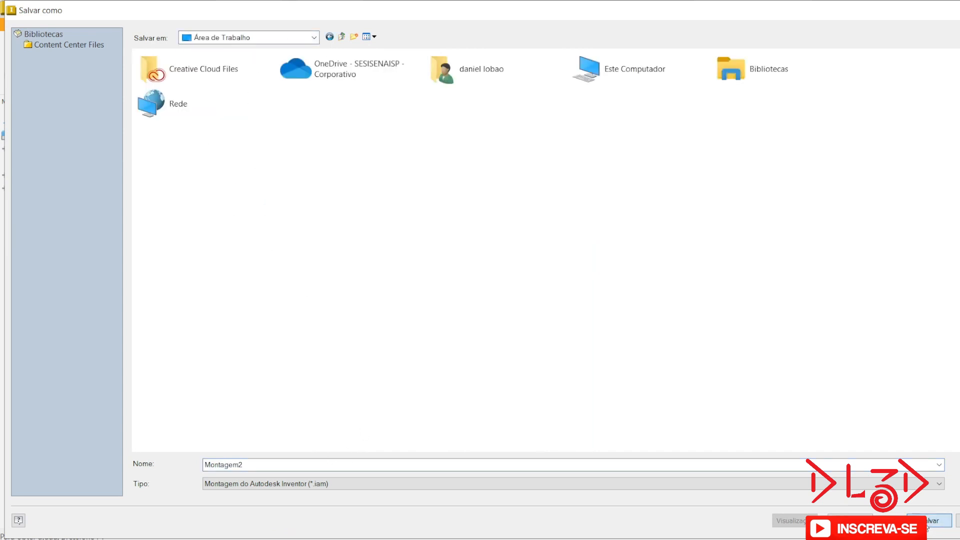
# - Position a new compression spring along the origin's Eixo Y, with Plano XZ as its start plane
pyautogui.click(806, 50)
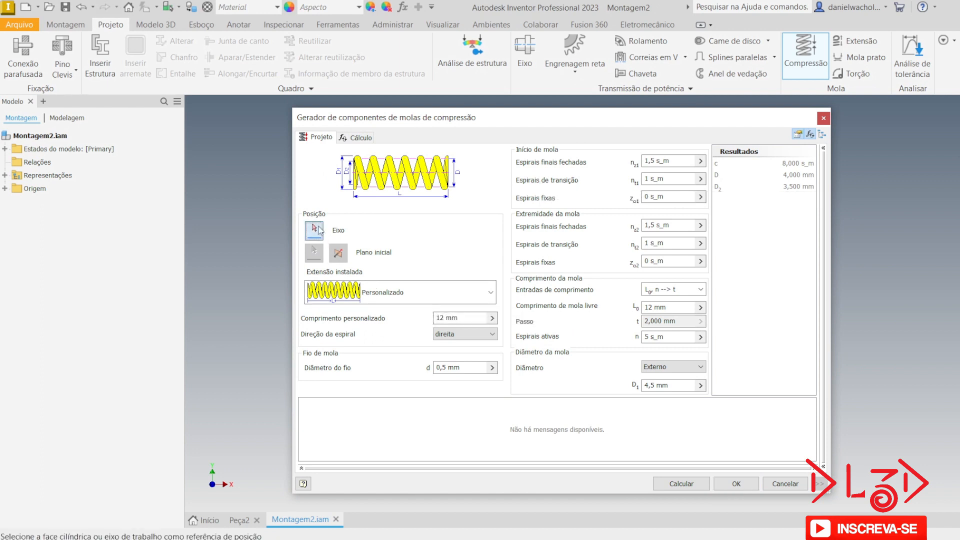
pyautogui.moveTo(396, 116); pyautogui.dragTo(439, 106)
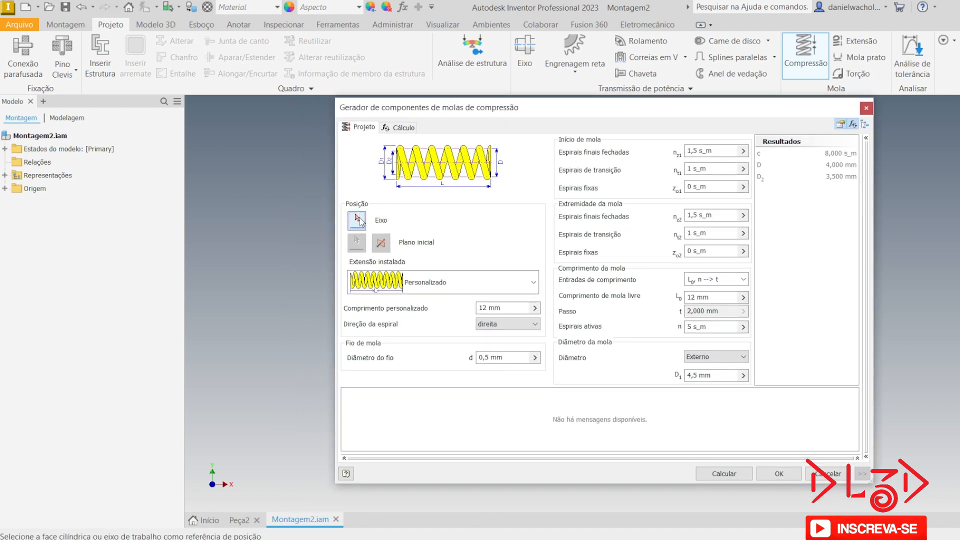
pyautogui.click(4, 188)
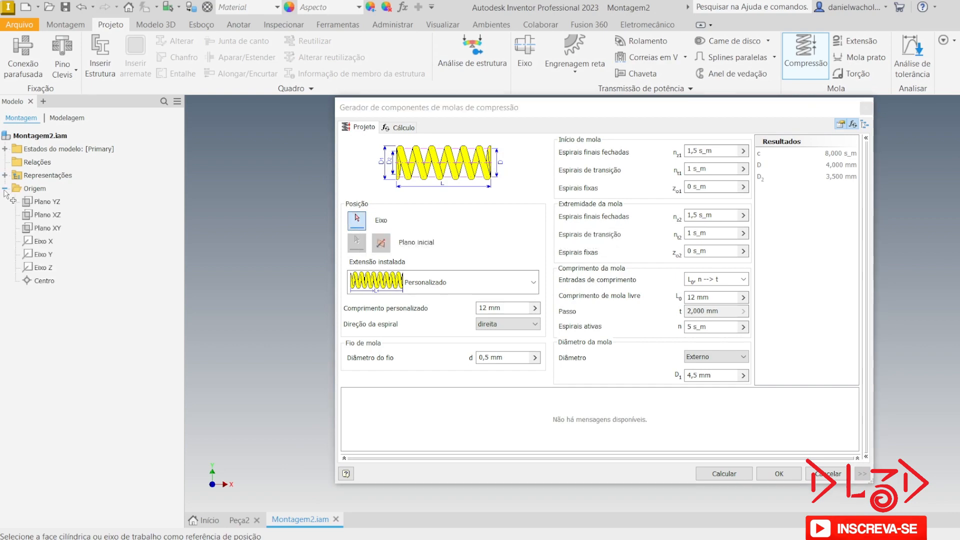
pyautogui.moveTo(428, 110); pyautogui.dragTo(315, 356)
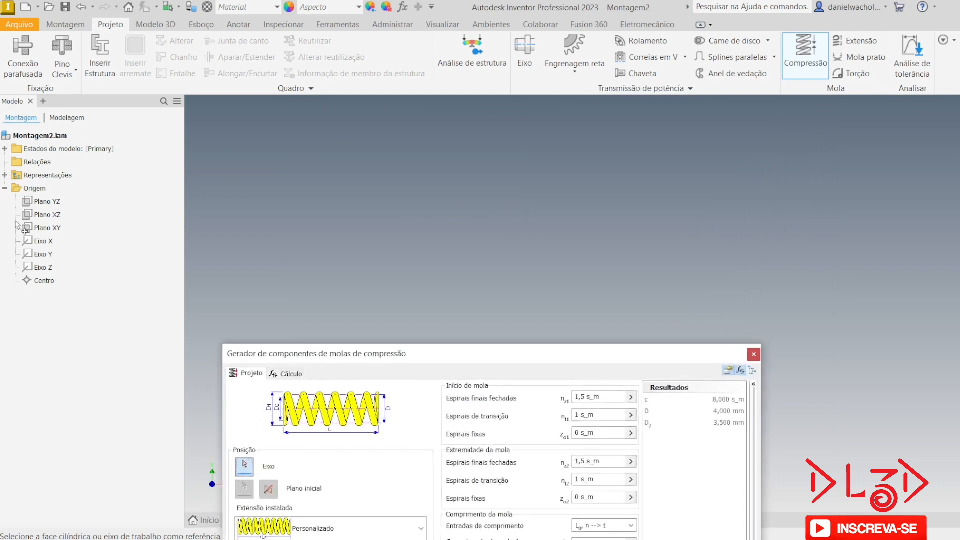
pyautogui.click(42, 241)
pyautogui.click(42, 254)
pyautogui.moveTo(440, 356); pyautogui.dragTo(868, 124)
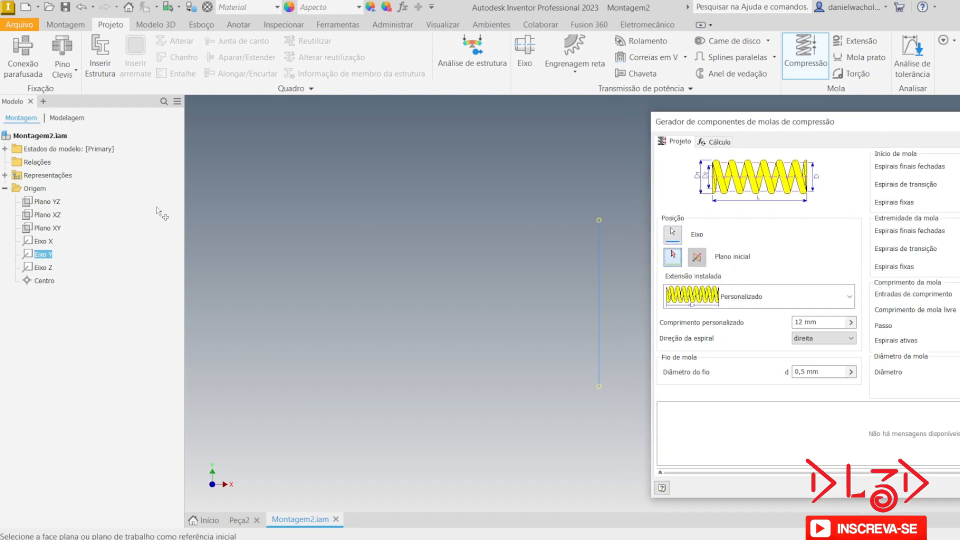
pyautogui.click(43, 218)
# - Set the compression spring's wire diameter to 2 mm and its custom installed length to 24 mm
pyautogui.moveTo(412, 352); pyautogui.dragTo(332, 390, button='middle')
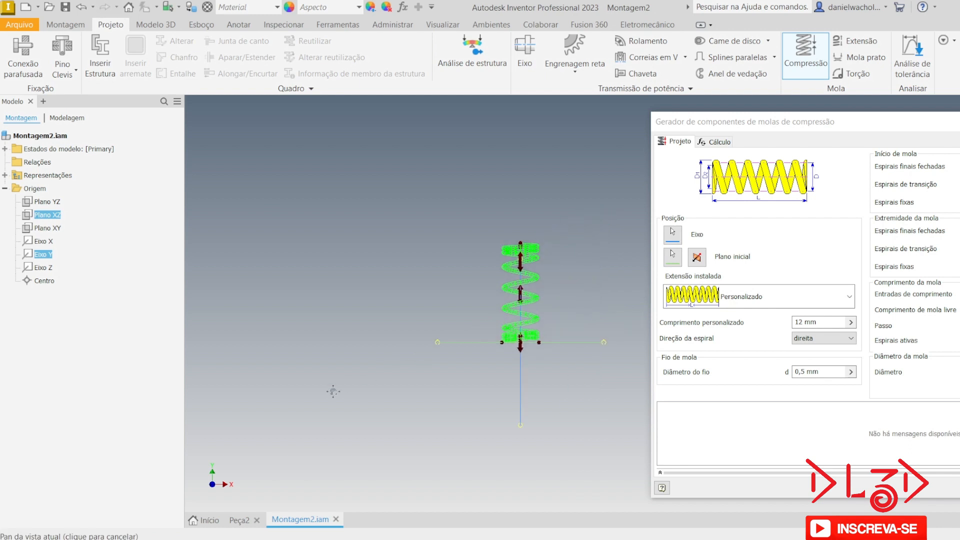
pyautogui.moveTo(377, 331)
pyautogui.keyDown('shift'); pyautogui.mouseDown(button='middle')
pyautogui.moveTo(383, 344)
pyautogui.moveTo(394, 334)
pyautogui.mouseUp(button='middle'); pyautogui.keyUp('shift')
pyautogui.scroll(-3, 578, 252)
pyautogui.moveTo(543, 352); pyautogui.dragTo(561, 297, button='middle')
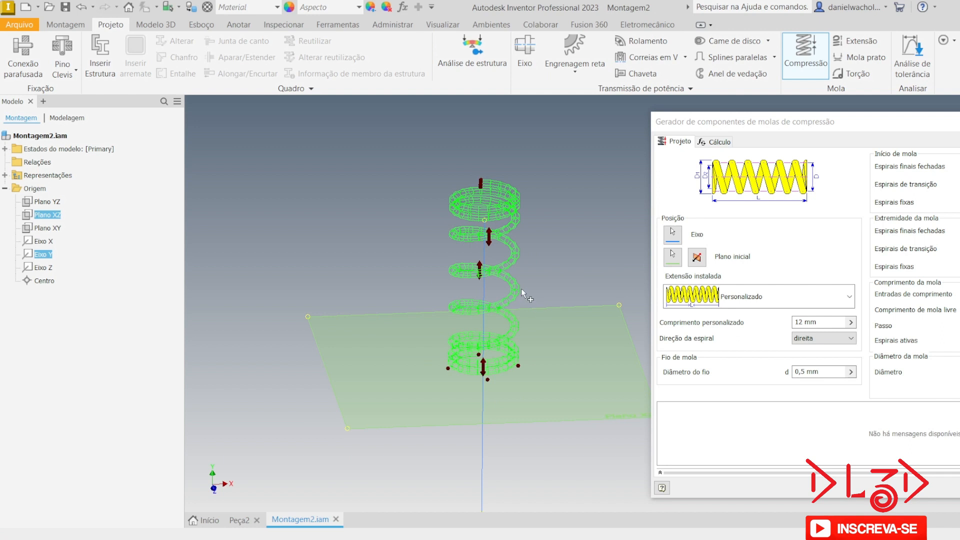
pyautogui.moveTo(573, 281); pyautogui.dragTo(551, 281, button='middle')
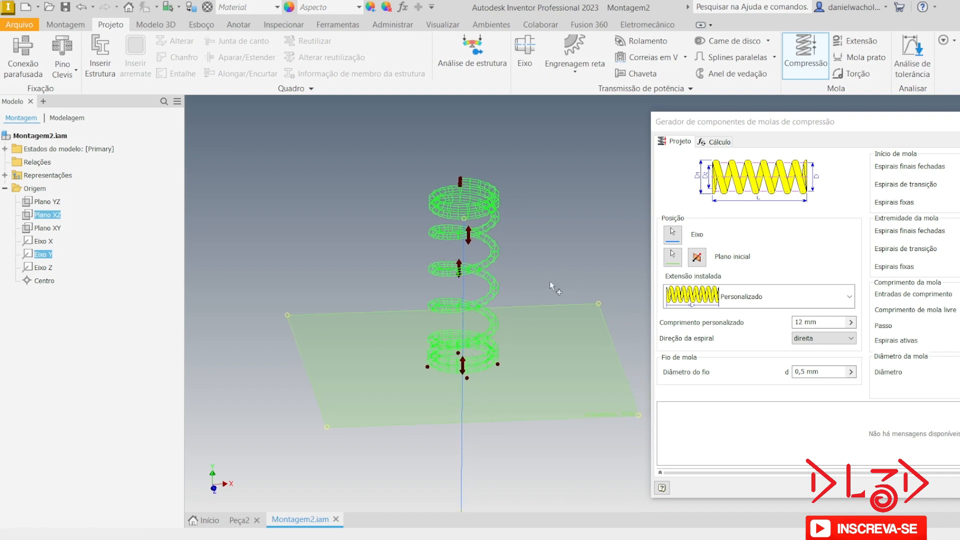
pyautogui.doubleClick(793, 371)
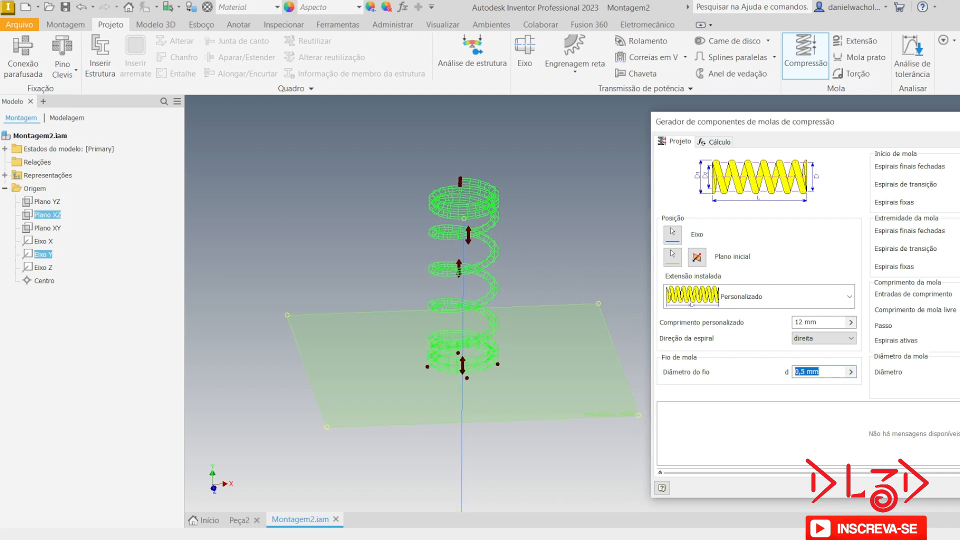
pyautogui.write('2')
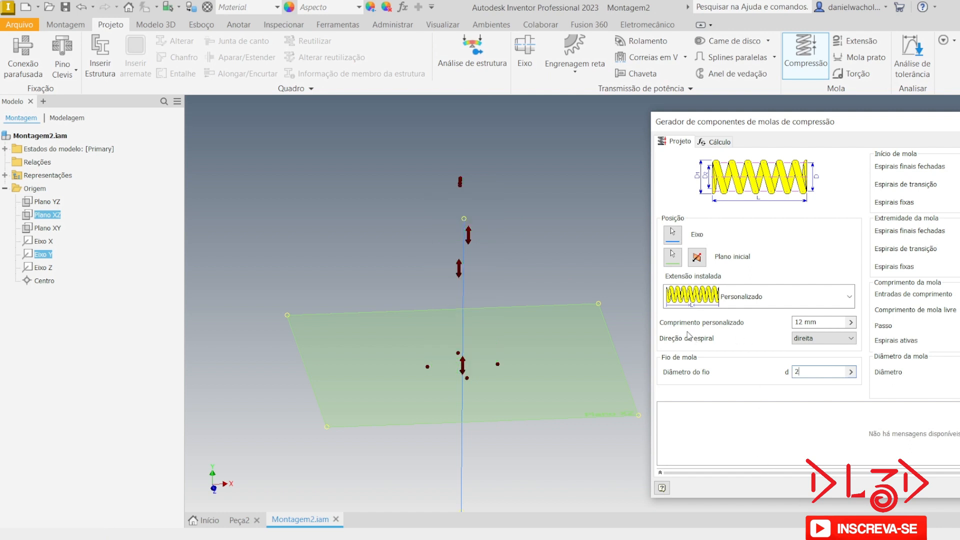
pyautogui.doubleClick(810, 322)
pyautogui.write('24')
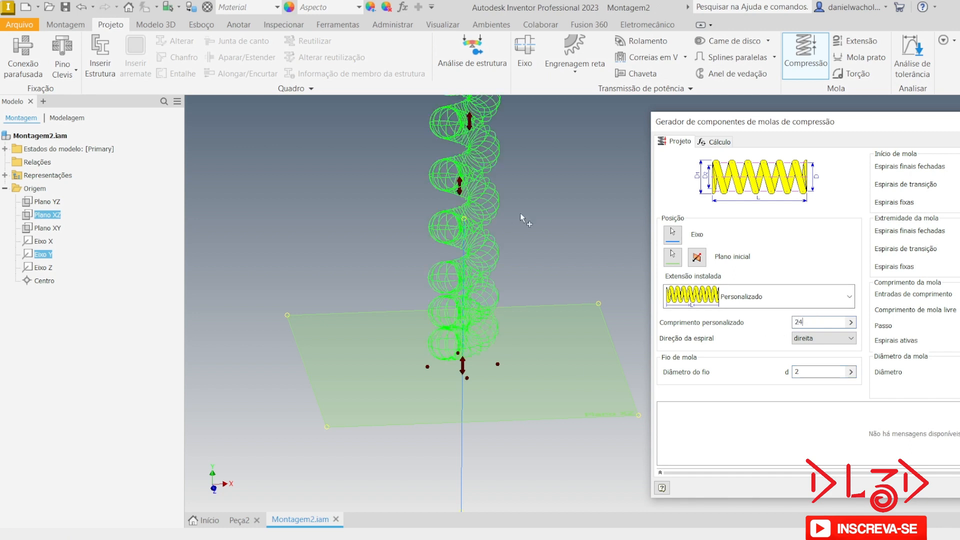
pyautogui.scroll(-3, 520, 220)
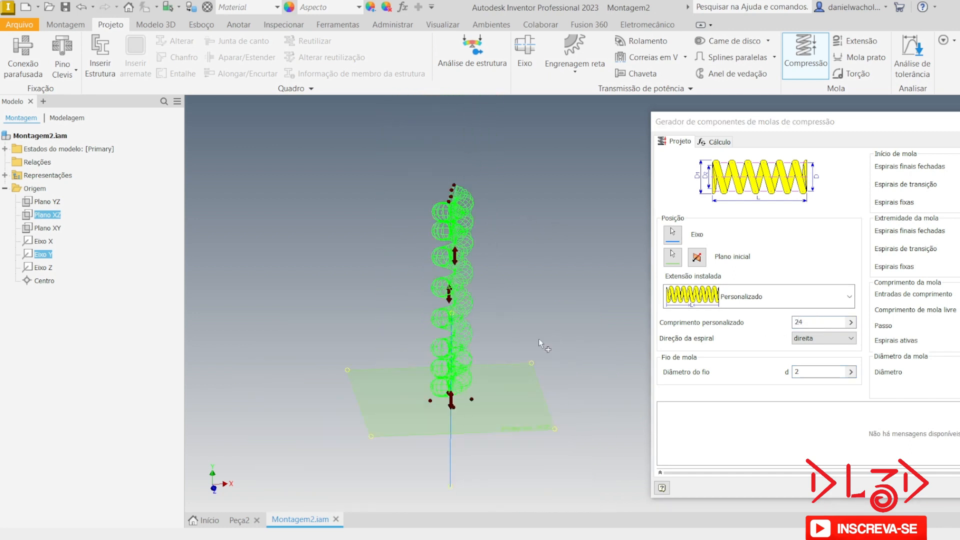
# - Set the compression spring's outer diameter D1 to 14 mm
pyautogui.moveTo(744, 122); pyautogui.dragTo(593, 116)
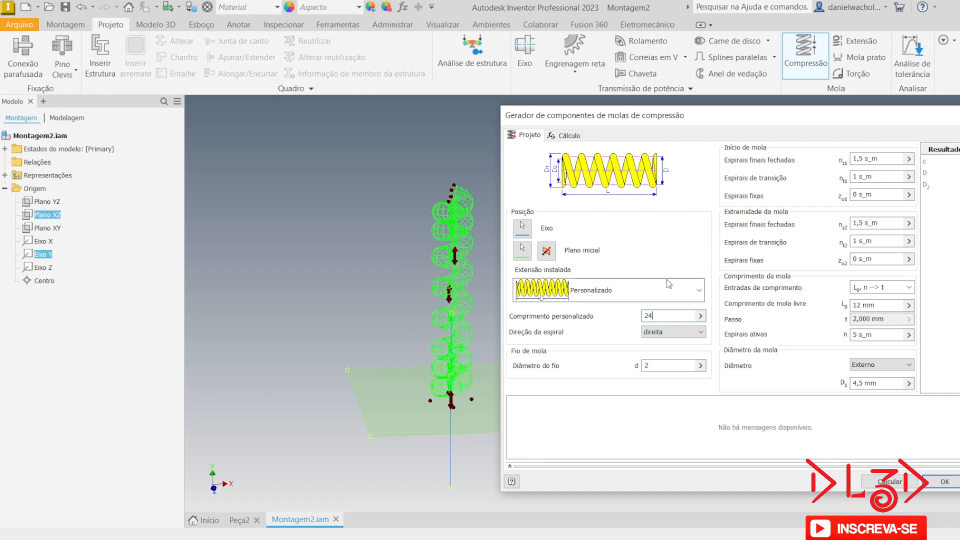
pyautogui.moveTo(751, 119)
pyautogui.mouseDown()
pyautogui.moveTo(774, 114)
pyautogui.moveTo(745, 107)
pyautogui.moveTo(756, 123)
pyautogui.mouseUp()
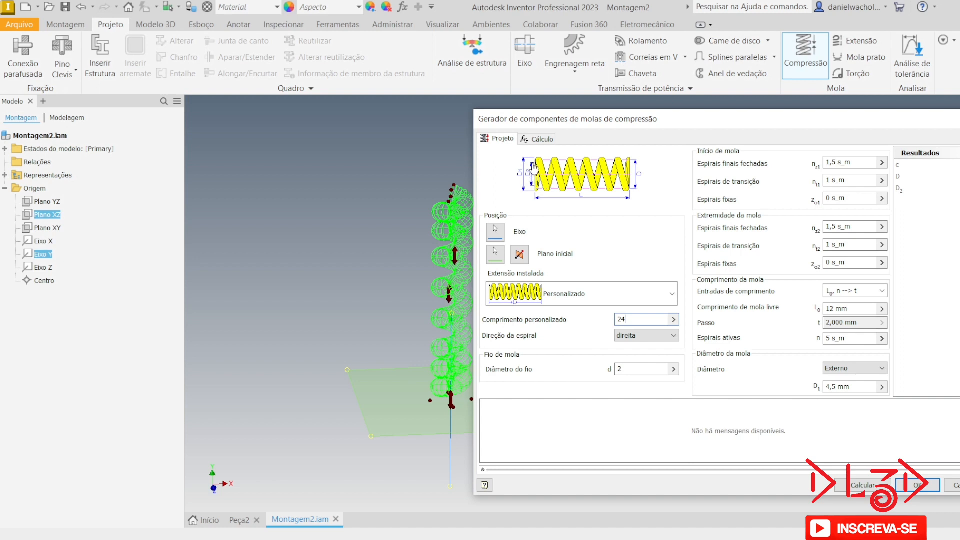
pyautogui.click(638, 173)
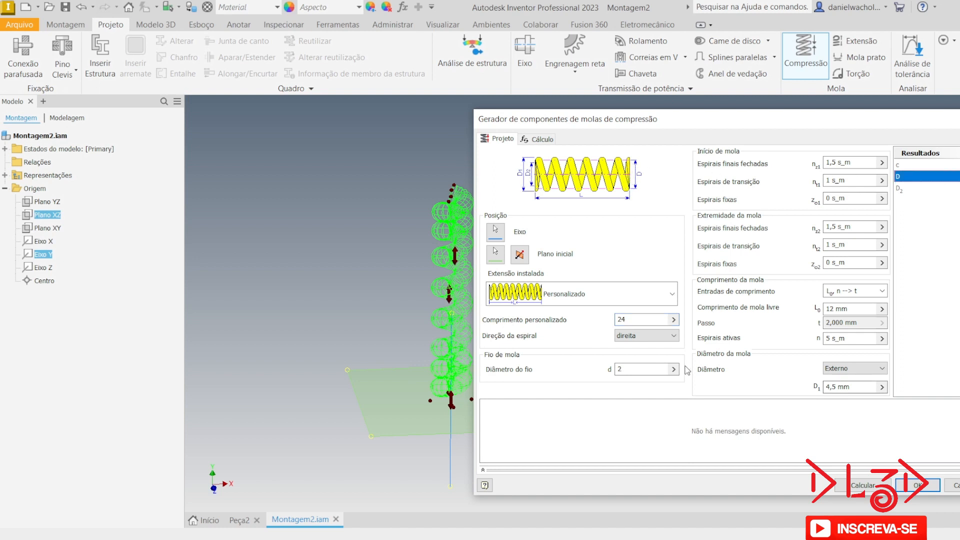
pyautogui.moveTo(851, 386); pyautogui.dragTo(810, 390)
pyautogui.write('14')
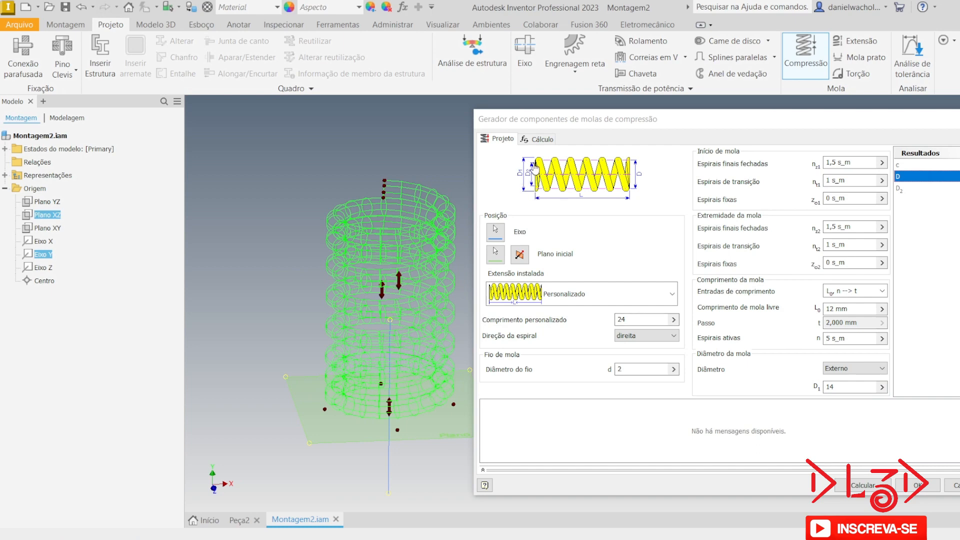
# - Check the diameter in the PDF drawing, switch the spring diameter to Média and set it to 12 mm
pyautogui.hotkey('alt', 'Tab')
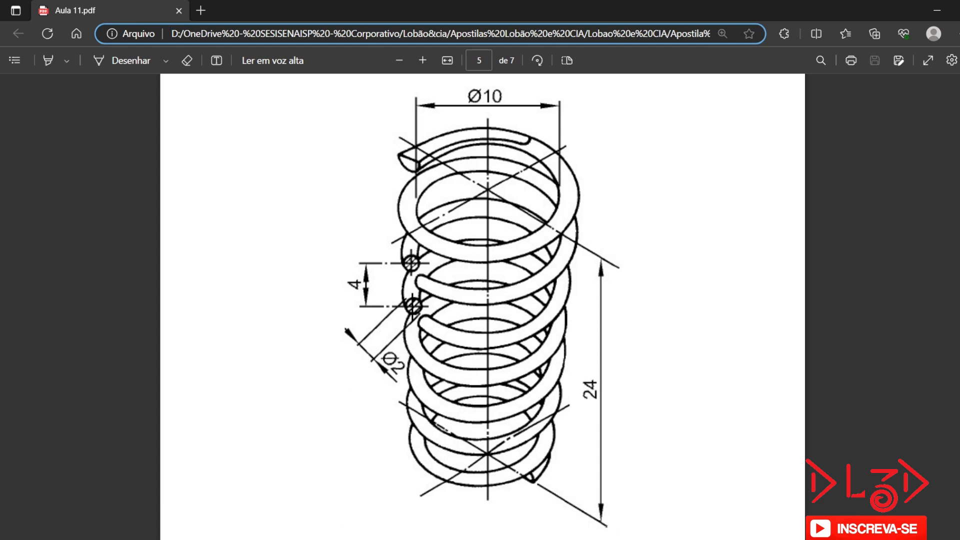
pyautogui.hotkey('alt', 'Tab')
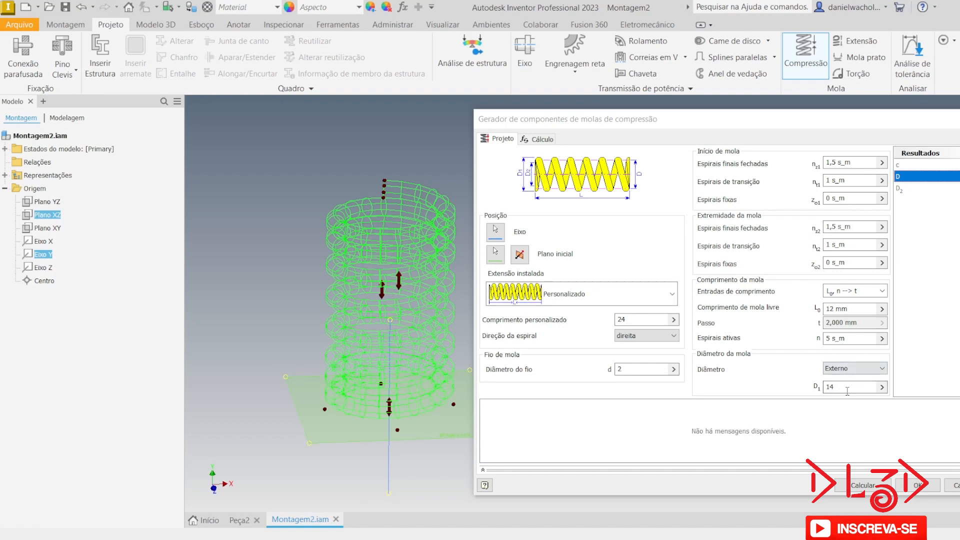
pyautogui.click(837, 370)
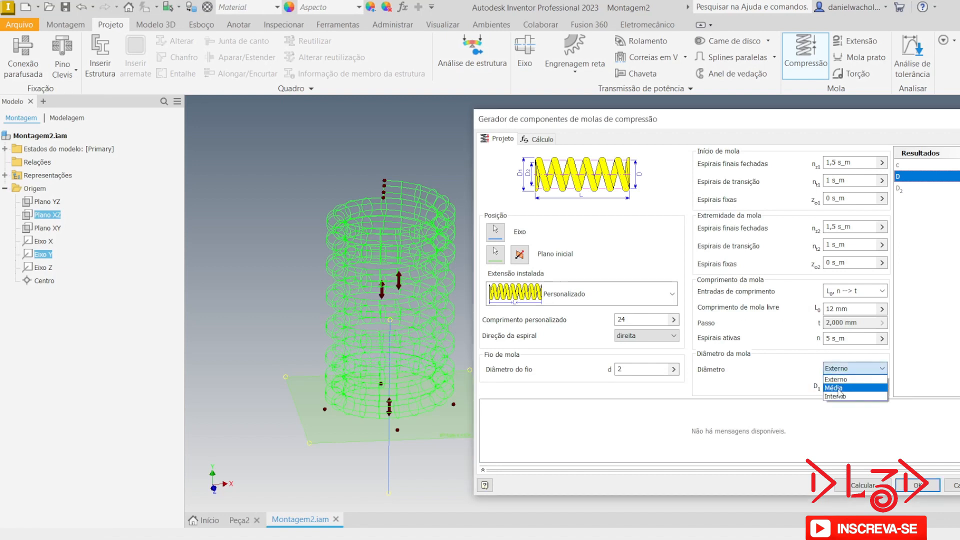
pyautogui.click(840, 389)
pyautogui.moveTo(862, 387); pyautogui.dragTo(807, 387)
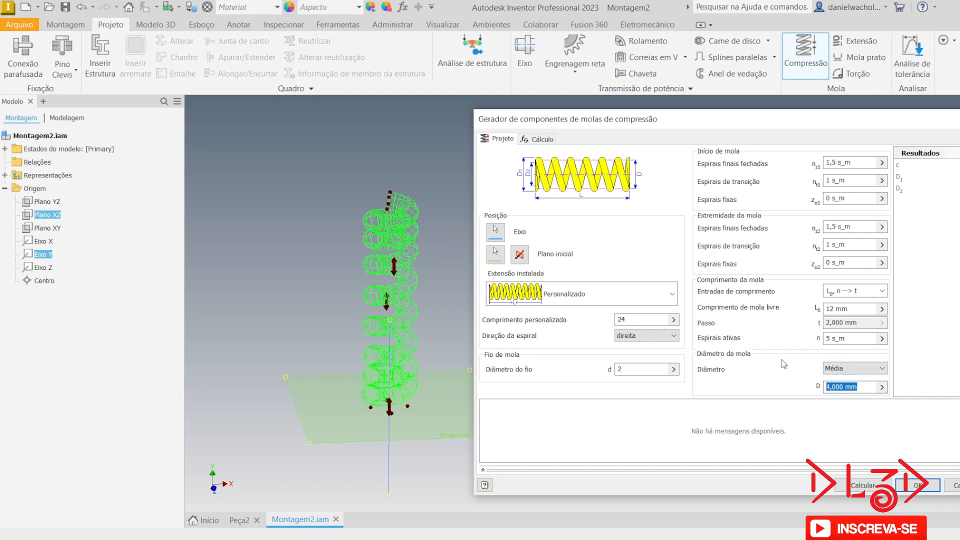
pyautogui.write('12')
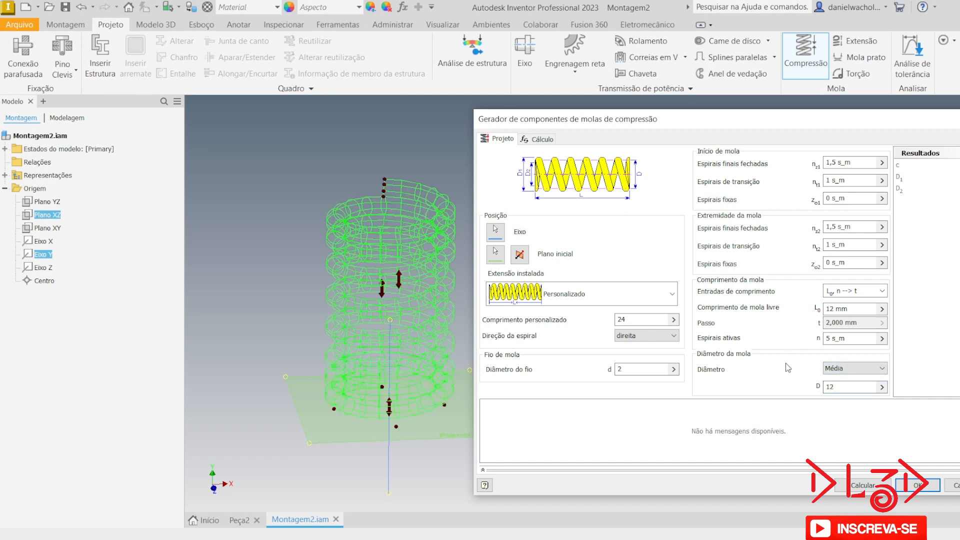
# - Switch the spring diameter definition to Interno and set the inner diameter D2 to 10 mm
pyautogui.click(840, 369)
pyautogui.click(840, 397)
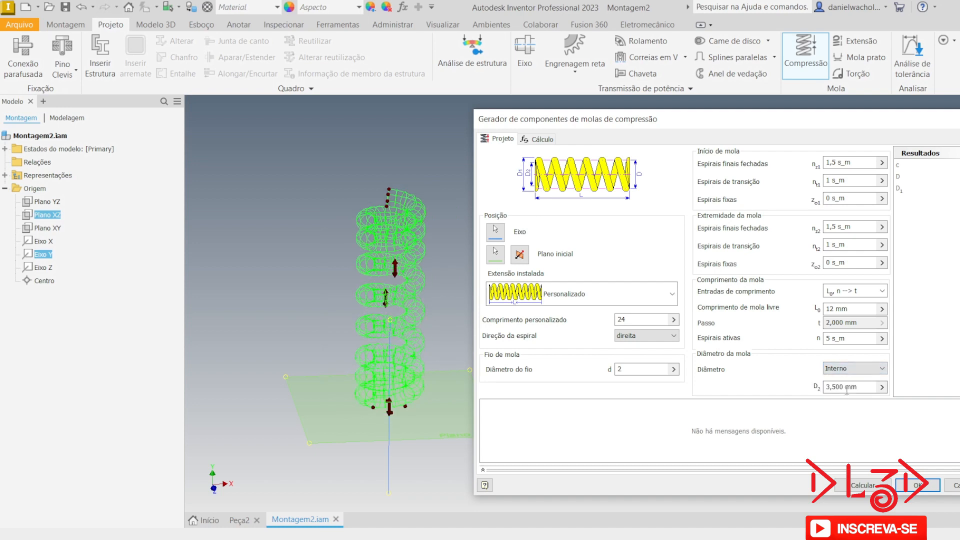
pyautogui.tripleClick(859, 387)
pyautogui.write('10')
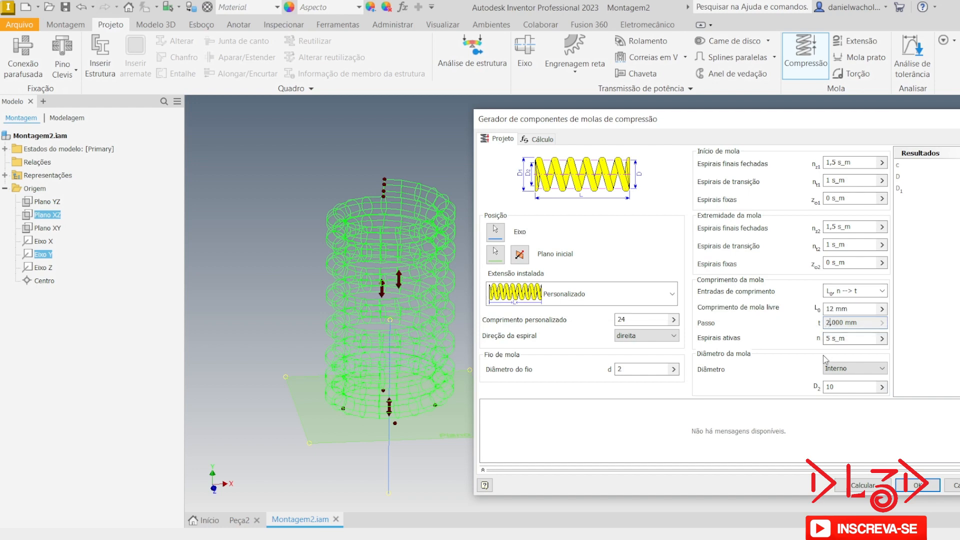
# - Set the spring's free length L0 to 24 mm and the length inputs to L0, t --> n
pyautogui.click(841, 308)
pyautogui.write('24')
pyautogui.moveTo(850, 340); pyautogui.dragTo(814, 341)
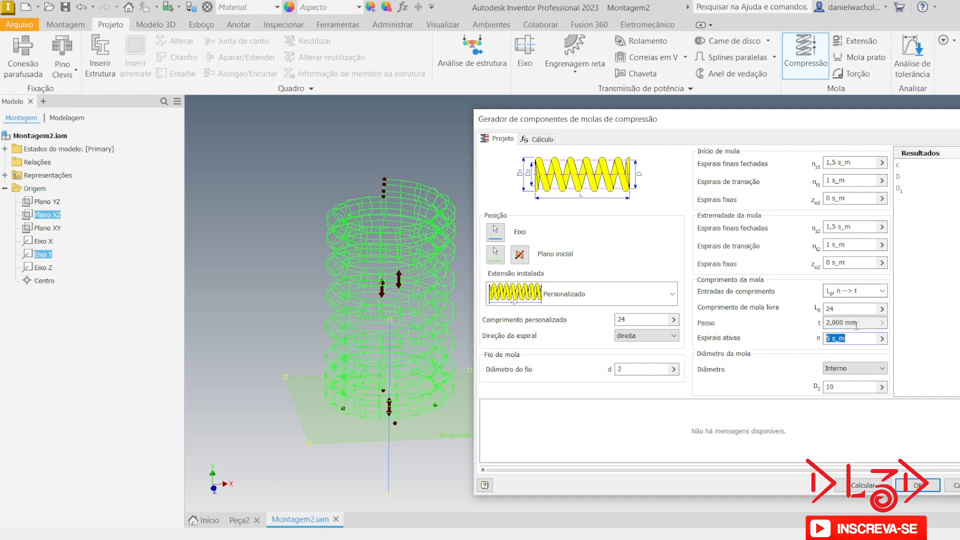
pyautogui.click(856, 293)
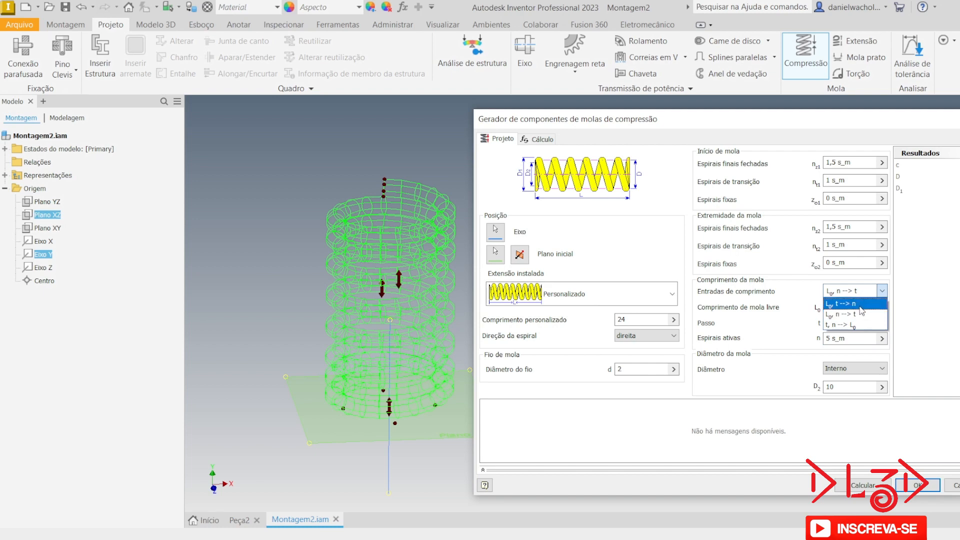
pyautogui.click(861, 305)
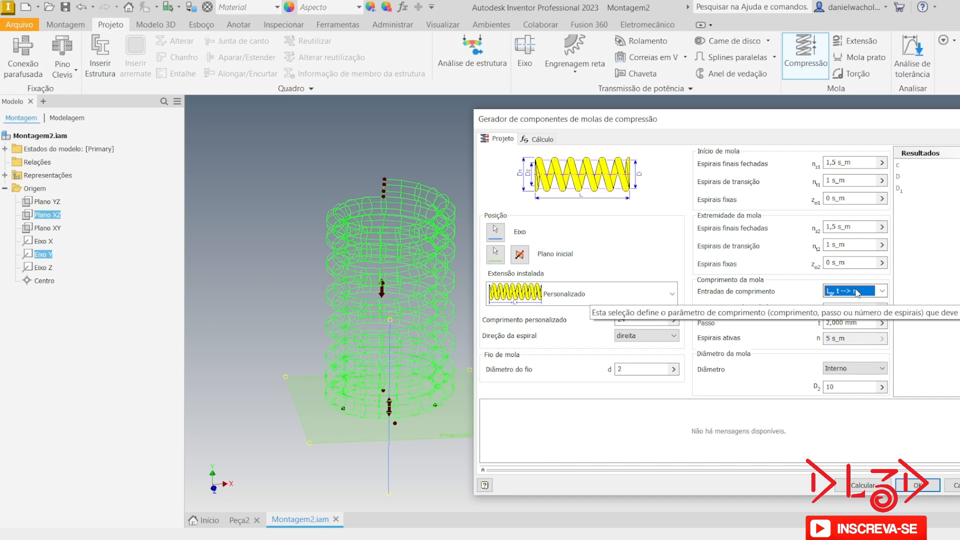
pyautogui.doubleClick(831, 309)
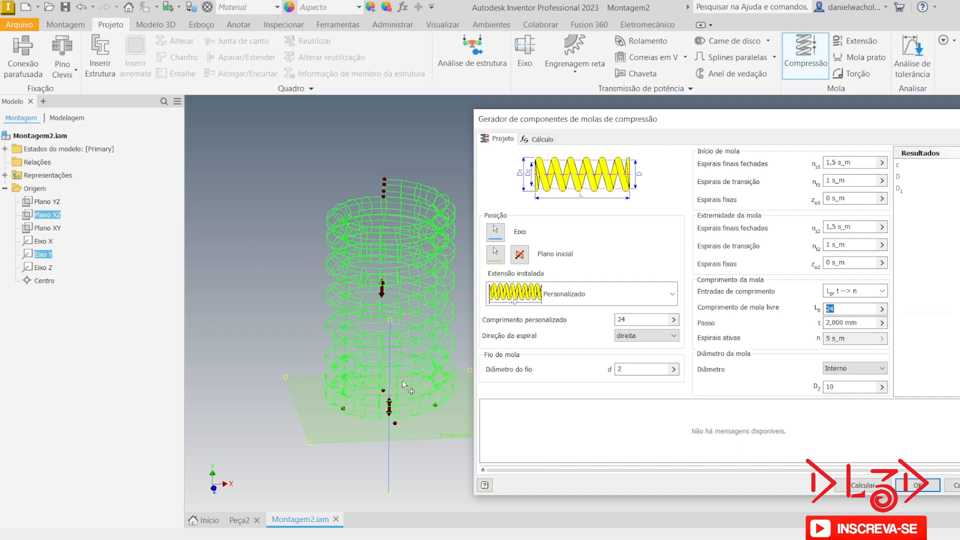
# - Set the active coils' pitch to 4 mm, check the PDF drawing and calculate the spring
pyautogui.rightClick(857, 320)
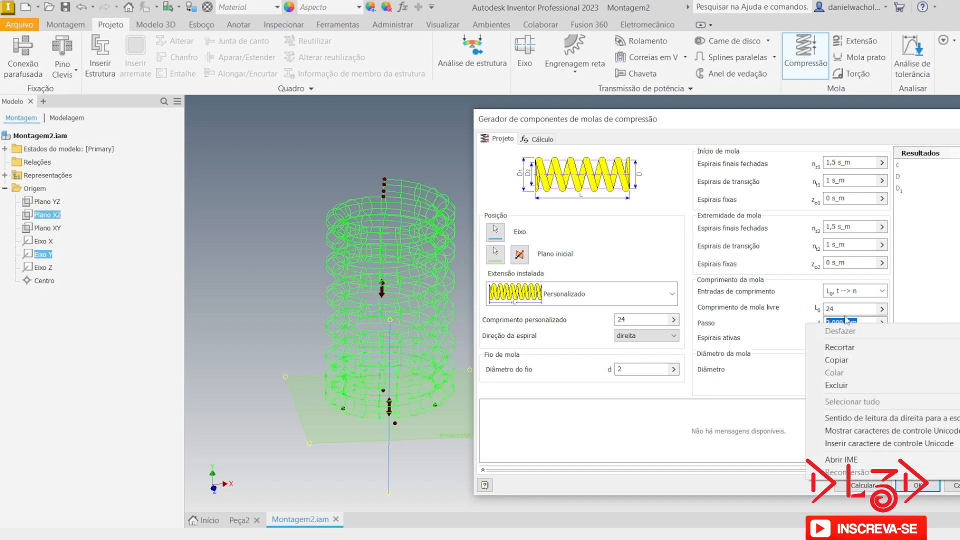
pyautogui.press('Escape')
pyautogui.moveTo(858, 320); pyautogui.dragTo(802, 324)
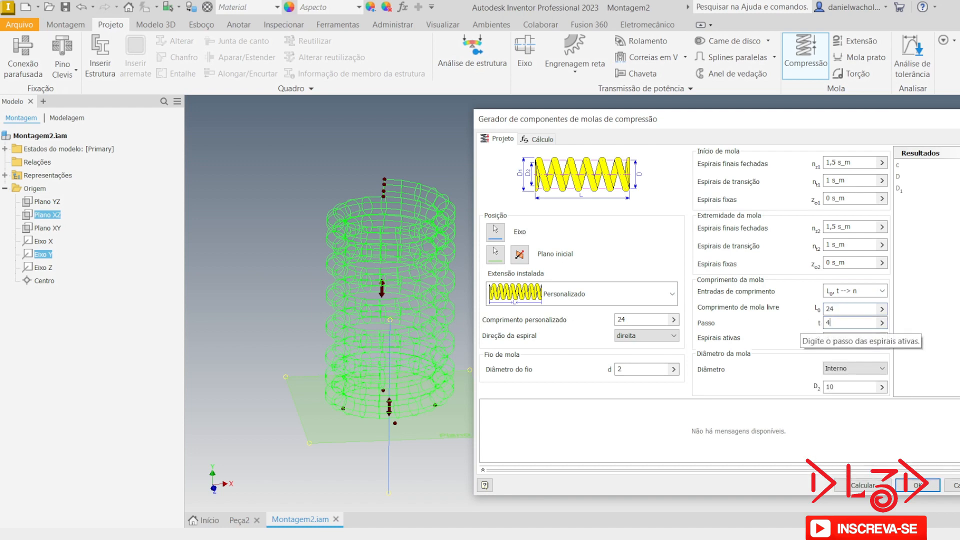
pyautogui.write('4')
pyautogui.hotkey('alt', 'Tab')
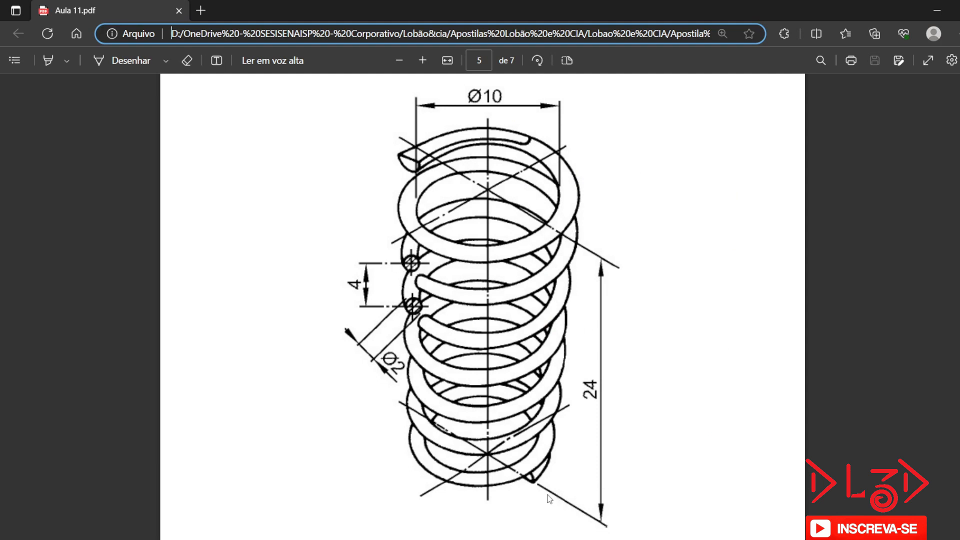
pyautogui.hotkey('alt', 'Tab')
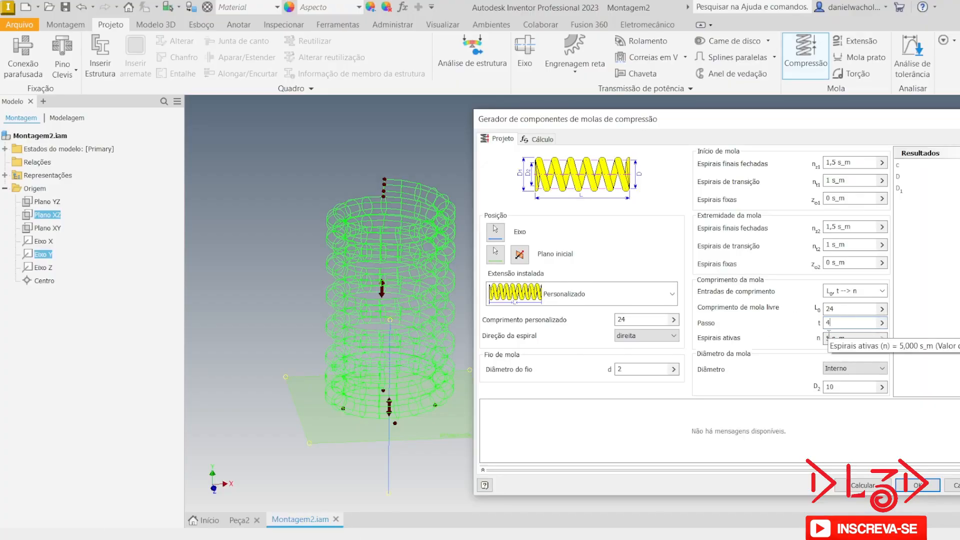
pyautogui.click(867, 486)
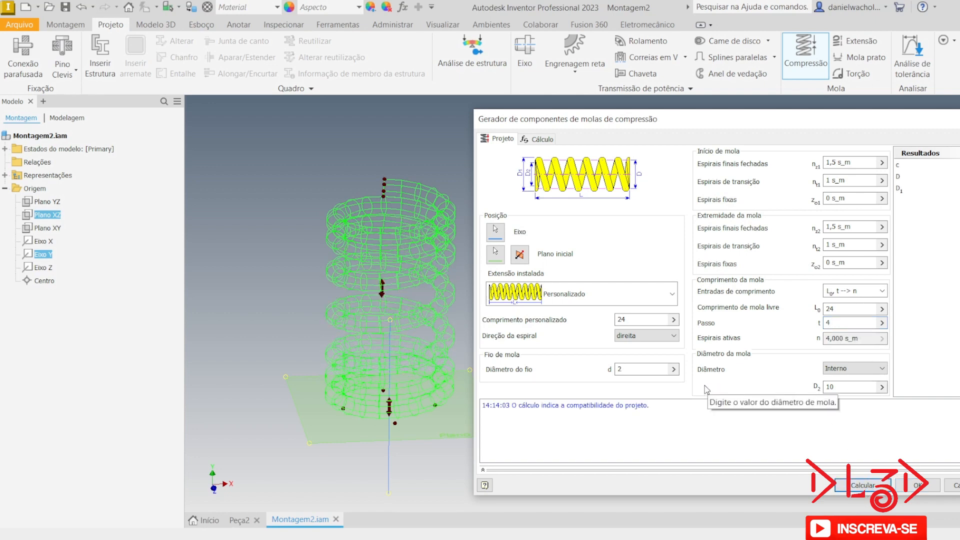
# - Examine the preview's closed end coils at the spring's base from several angles against the Início de mola settings
pyautogui.moveTo(254, 236); pyautogui.dragTo(224, 237, button='middle')
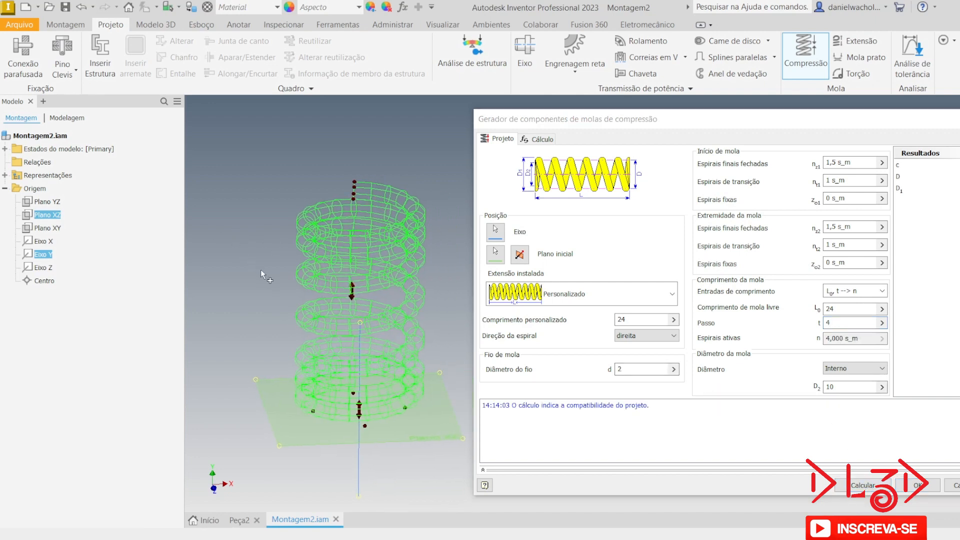
pyautogui.keyDown('shift'); pyautogui.moveTo(260, 269); pyautogui.dragTo(411, 264, button='middle'); pyautogui.keyUp('shift')
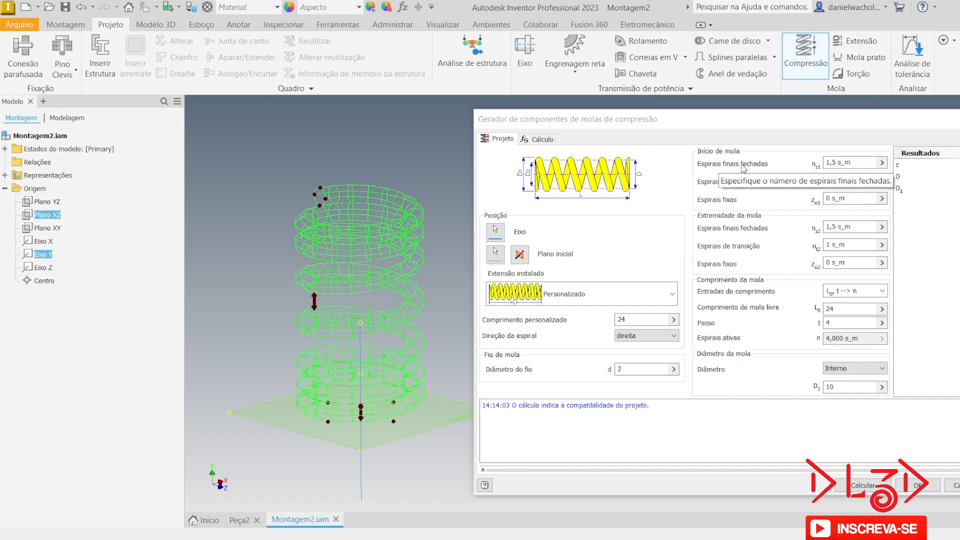
pyautogui.moveTo(855, 162); pyautogui.dragTo(807, 164)
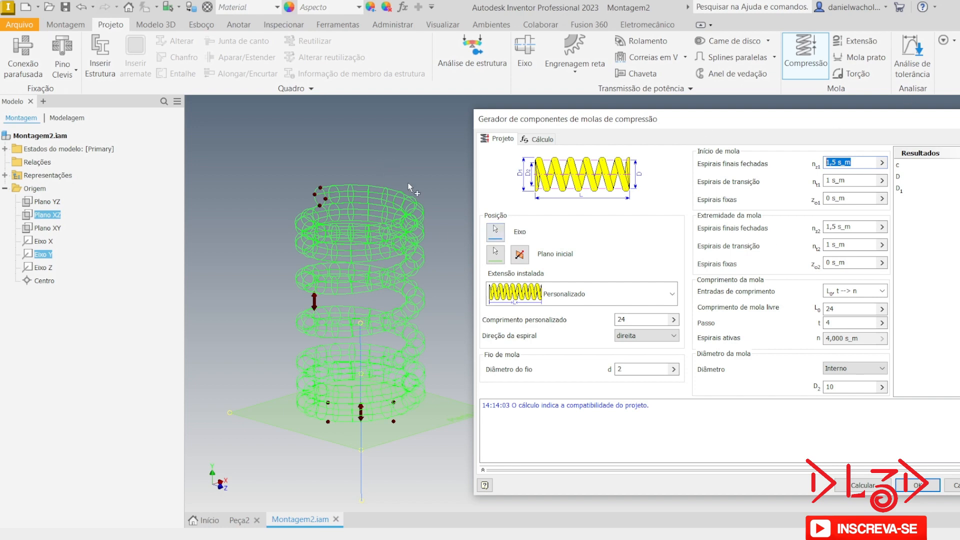
pyautogui.scroll(-3, 375, 438)
pyautogui.keyDown('shift'); pyautogui.moveTo(382, 409); pyautogui.dragTo(425, 387, button='middle'); pyautogui.keyUp('shift')
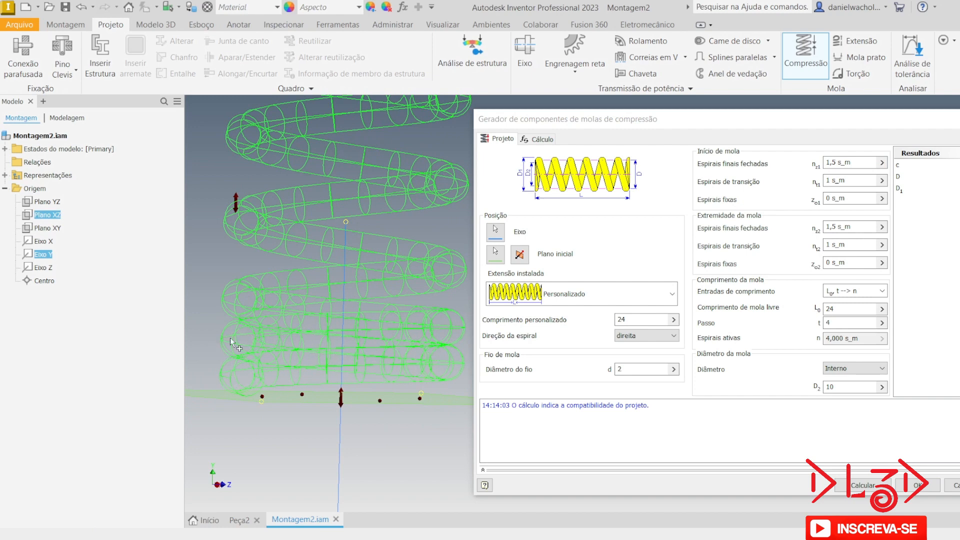
pyautogui.keyDown('shift'); pyautogui.moveTo(378, 322); pyautogui.dragTo(212, 374, button='middle'); pyautogui.keyUp('shift')
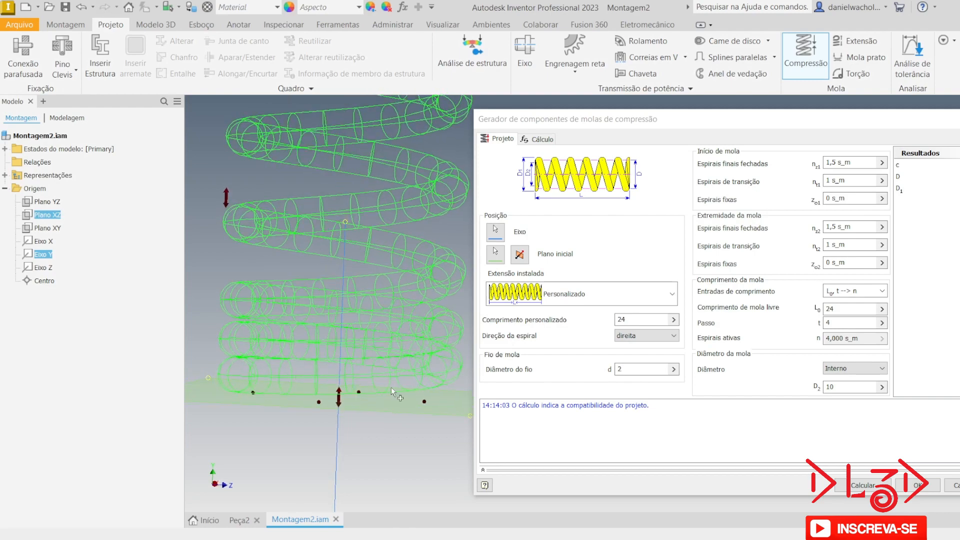
pyautogui.keyDown('shift'); pyautogui.moveTo(391, 387); pyautogui.dragTo(379, 380, button='middle'); pyautogui.keyUp('shift')
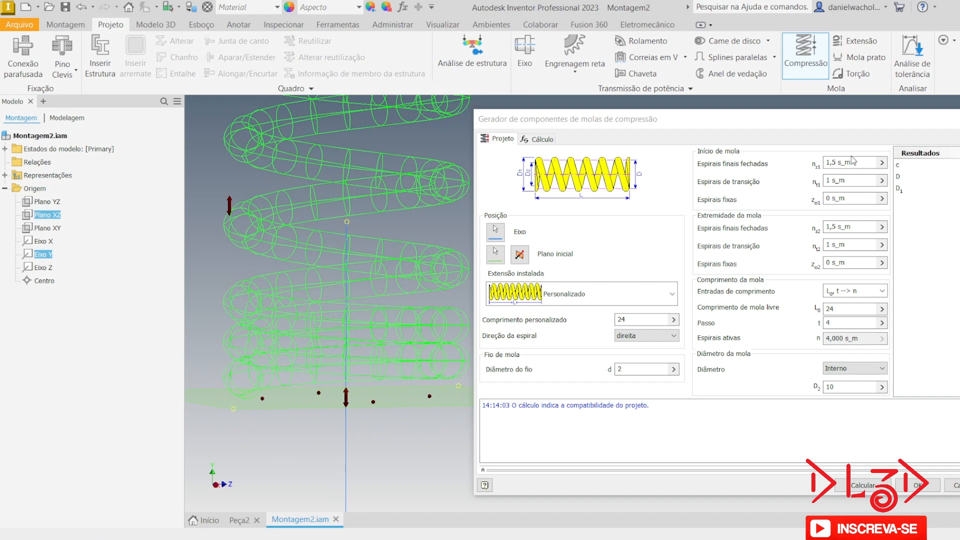
# - Compare 1 and 1,5 closed end coils at the spring's start in the preview, finishing with 1,0
pyautogui.click(853, 180)
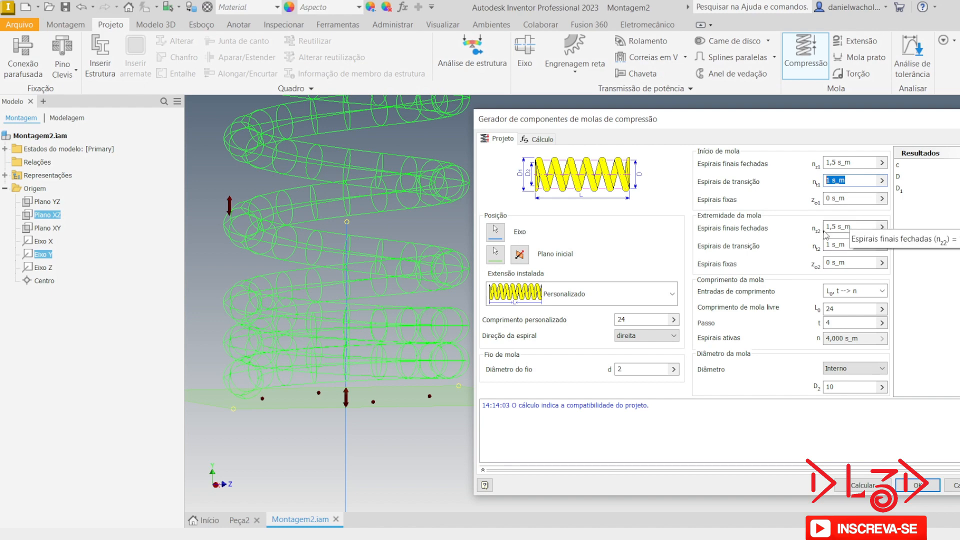
pyautogui.hotkey('shift', 'Tab')
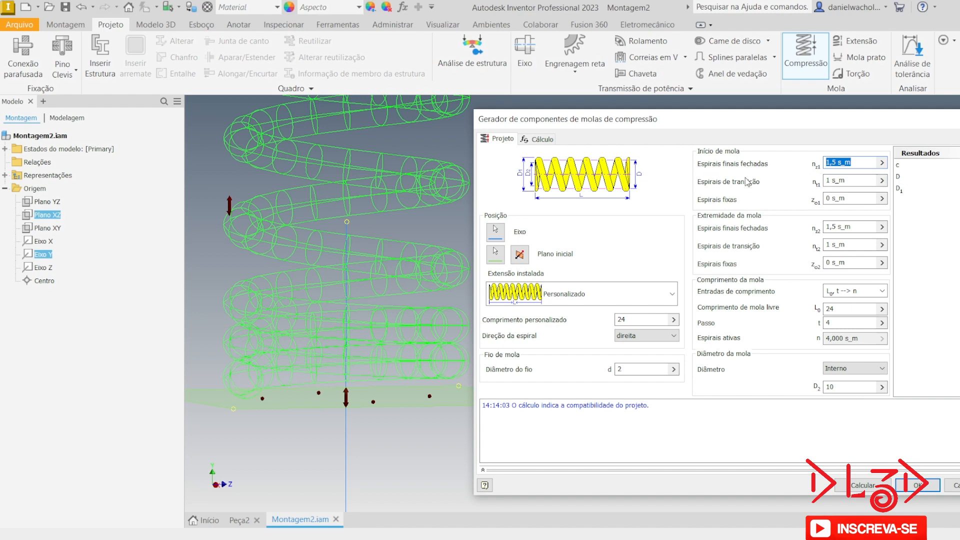
pyautogui.write('1')
pyautogui.scroll(-3, 416, 288)
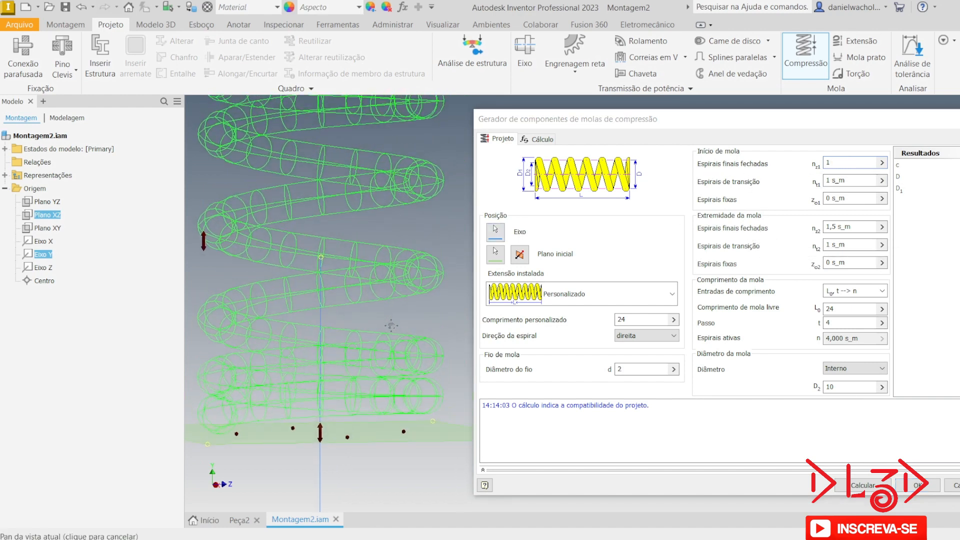
pyautogui.click(843, 160)
pyautogui.write(',5')
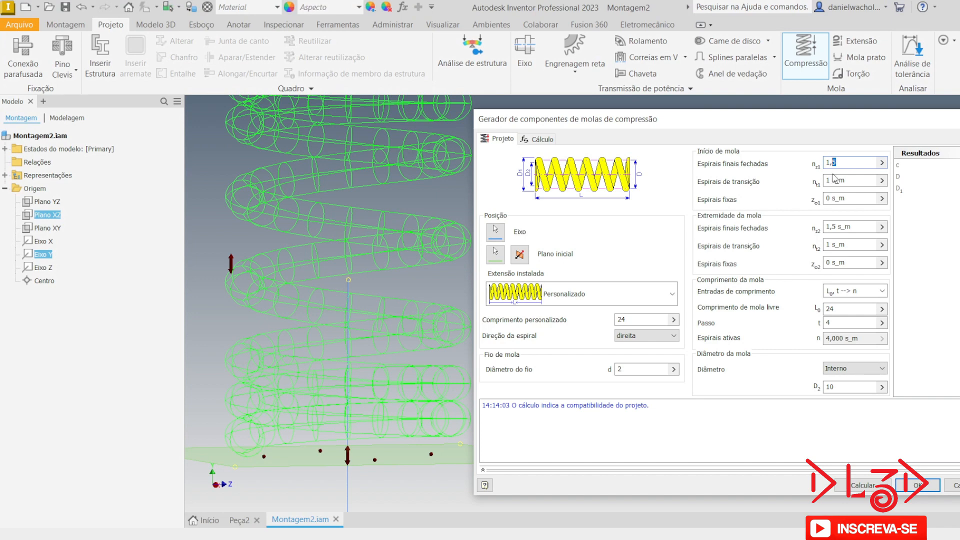
pyautogui.write('0')
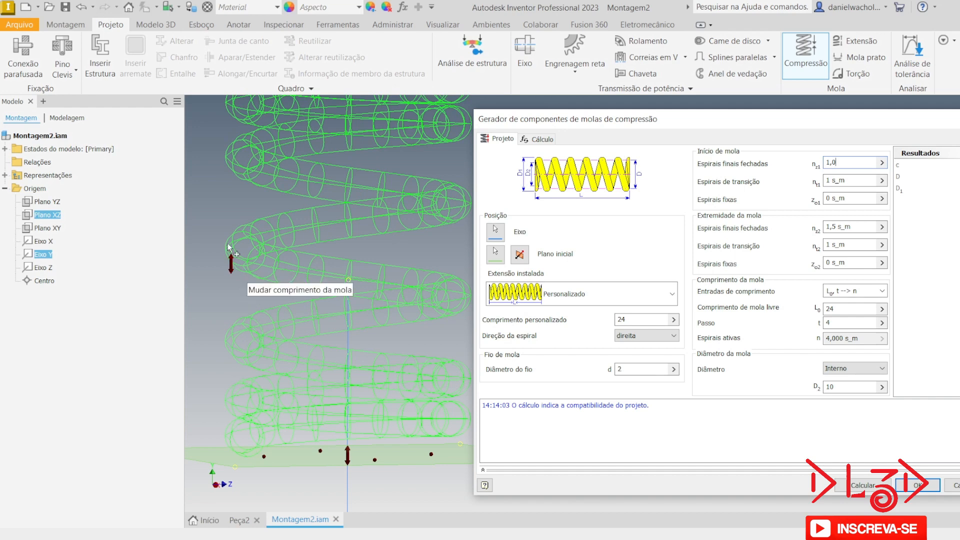
# - Set the closed end coils at the spring's far end to 1 and recalculate the spring
pyautogui.scroll(4, 280, 281)
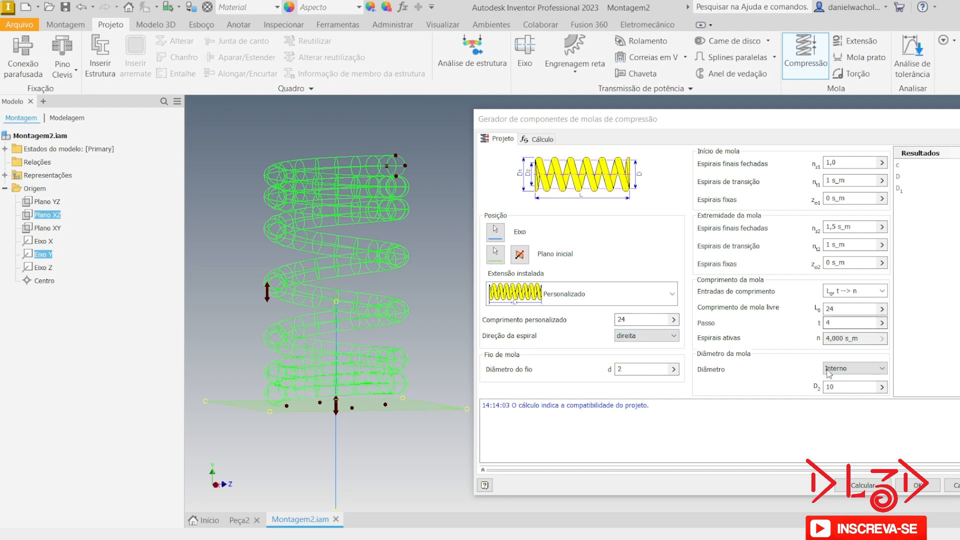
pyautogui.click(826, 227)
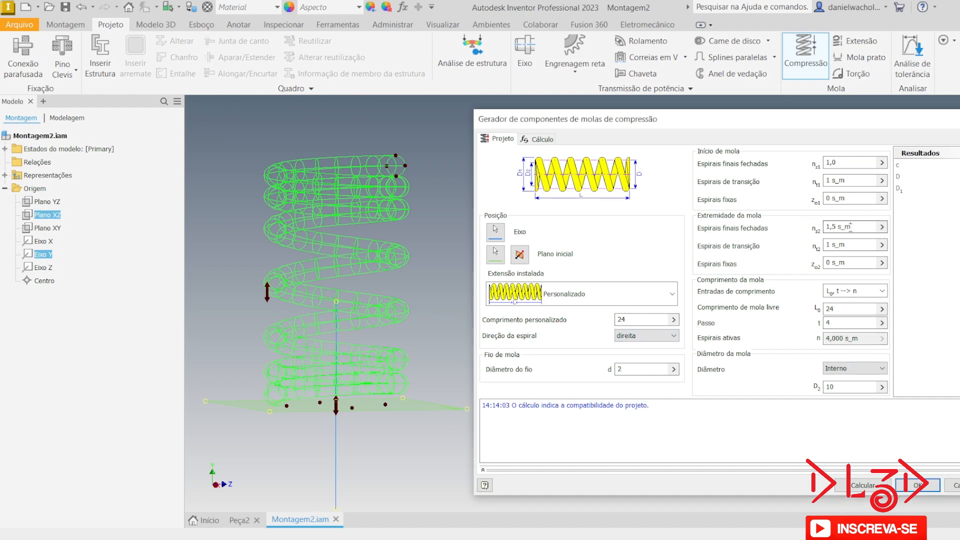
pyautogui.write('1')
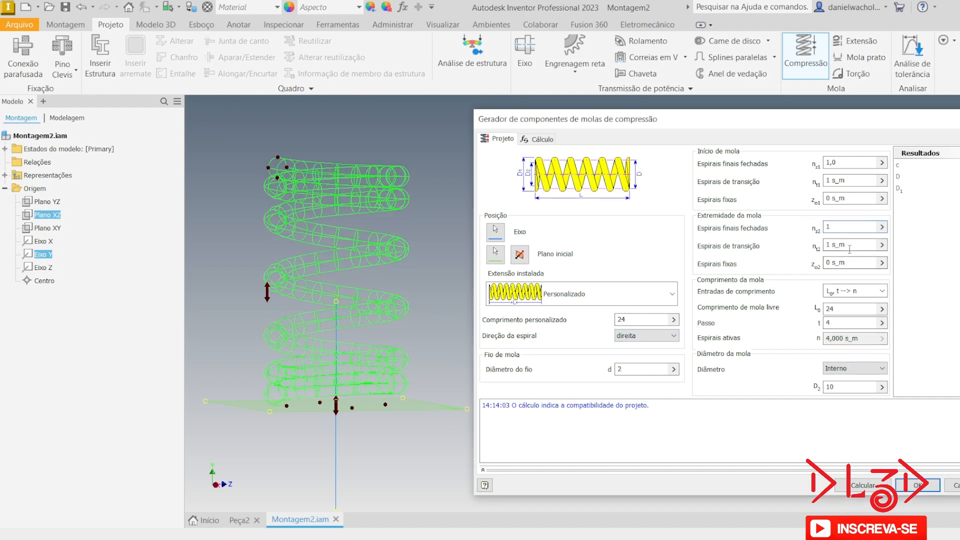
pyautogui.press('Tab')
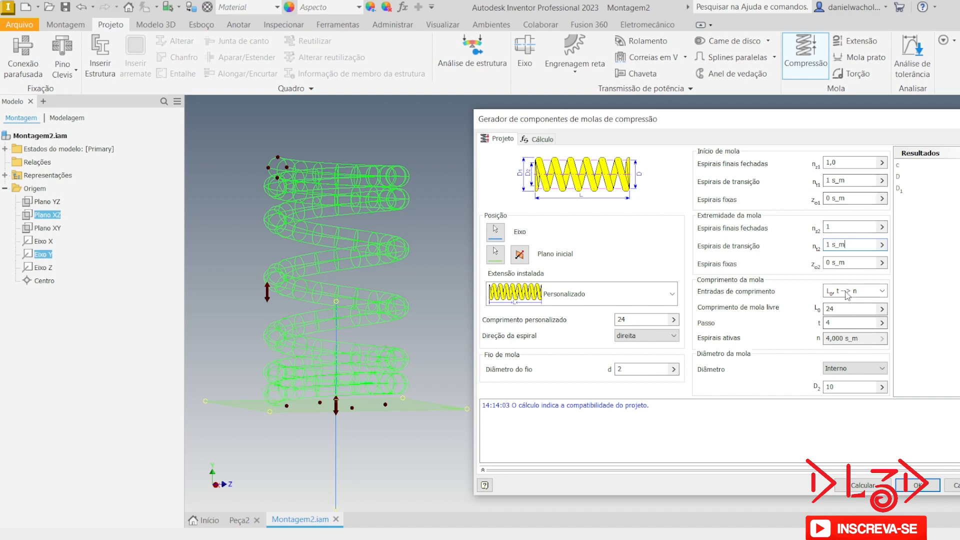
pyautogui.click(859, 487)
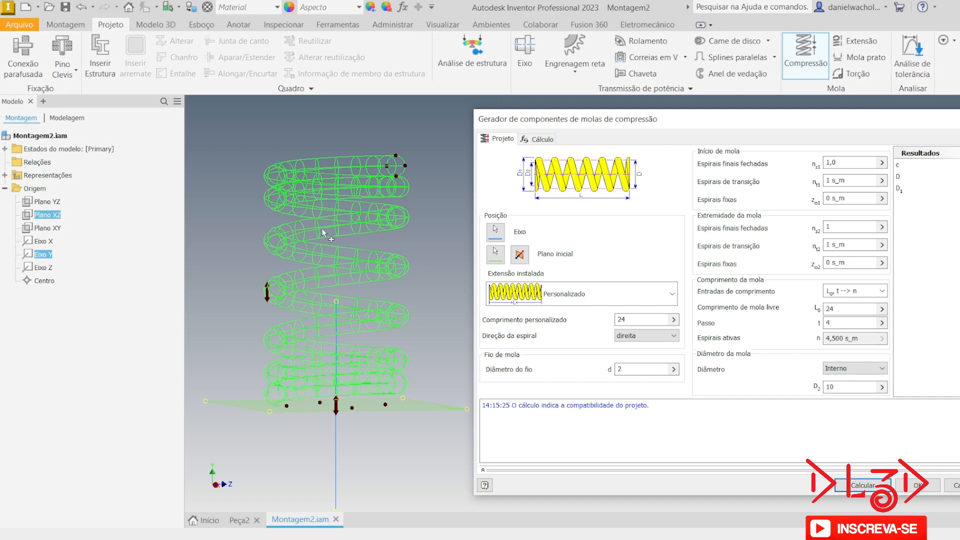
# - Generate the compression spring in the assembly and compare its coils and ends with the PDF drawing
pyautogui.click(919, 486)
pyautogui.click(837, 389)
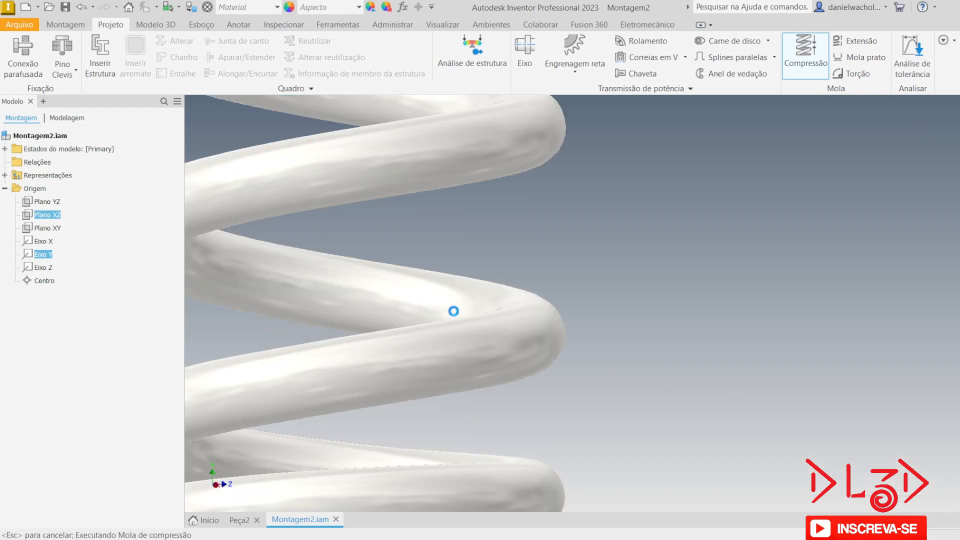
pyautogui.scroll(-5, 590, 315)
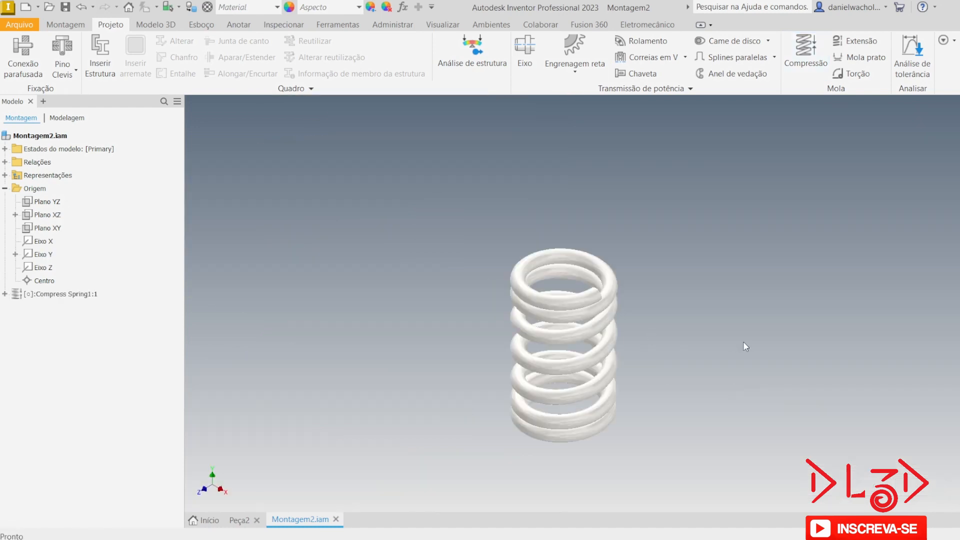
pyautogui.moveTo(746, 345)
pyautogui.keyDown('shift'); pyautogui.mouseDown(button='middle')
pyautogui.moveTo(753, 315)
pyautogui.moveTo(643, 311)
pyautogui.moveTo(617, 332)
pyautogui.moveTo(636, 308)
pyautogui.moveTo(713, 317)
pyautogui.moveTo(694, 365)
pyautogui.mouseUp(button='middle'); pyautogui.keyUp('shift')
pyautogui.press('Home')
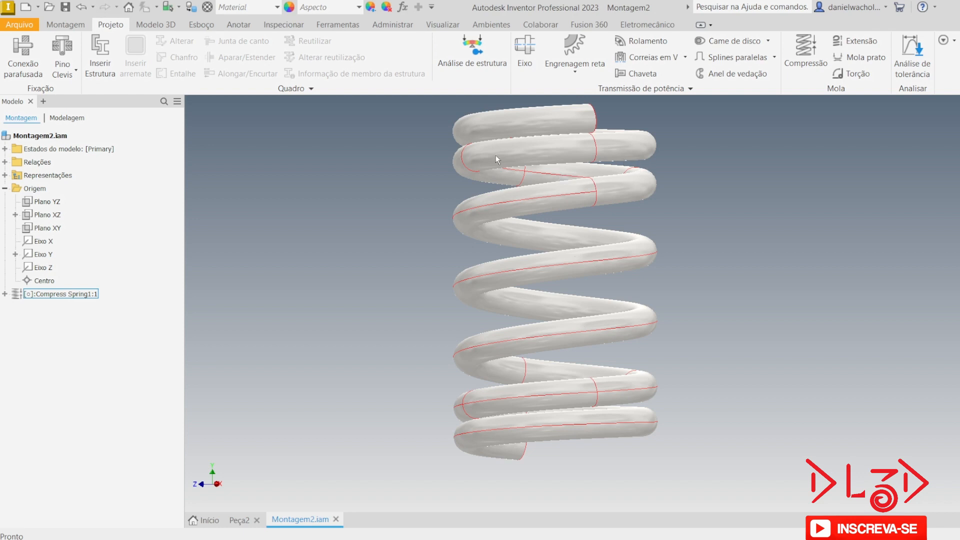
pyautogui.moveTo(482, 156)
pyautogui.keyDown('shift'); pyautogui.mouseDown(button='middle')
pyautogui.moveTo(539, 268)
pyautogui.moveTo(604, 244)
pyautogui.moveTo(615, 285)
pyautogui.moveTo(480, 283)
pyautogui.moveTo(464, 264)
pyautogui.moveTo(562, 227)
pyautogui.moveTo(465, 256)
pyautogui.moveTo(536, 278)
pyautogui.moveTo(653, 260)
pyautogui.mouseUp(button='middle'); pyautogui.keyUp('shift')
pyautogui.hotkey('alt', 'Tab')
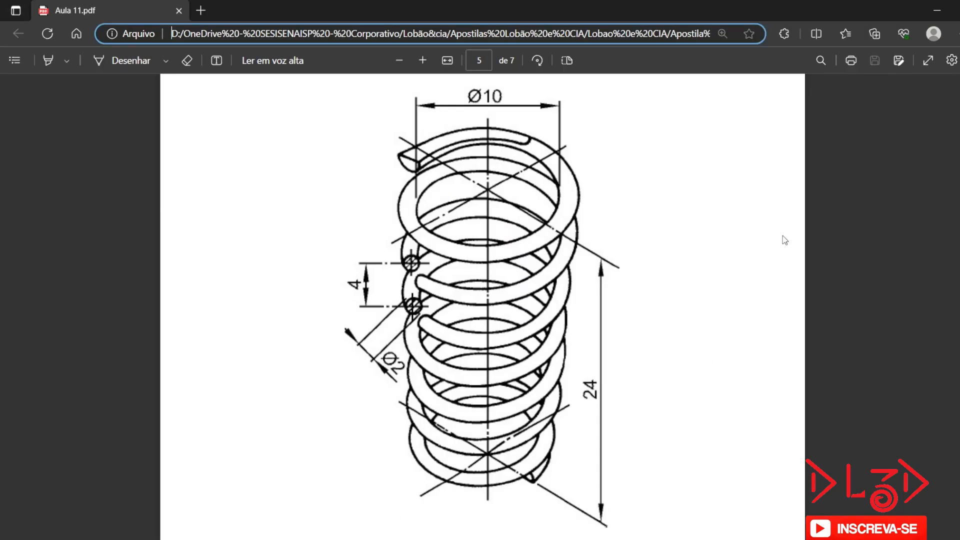